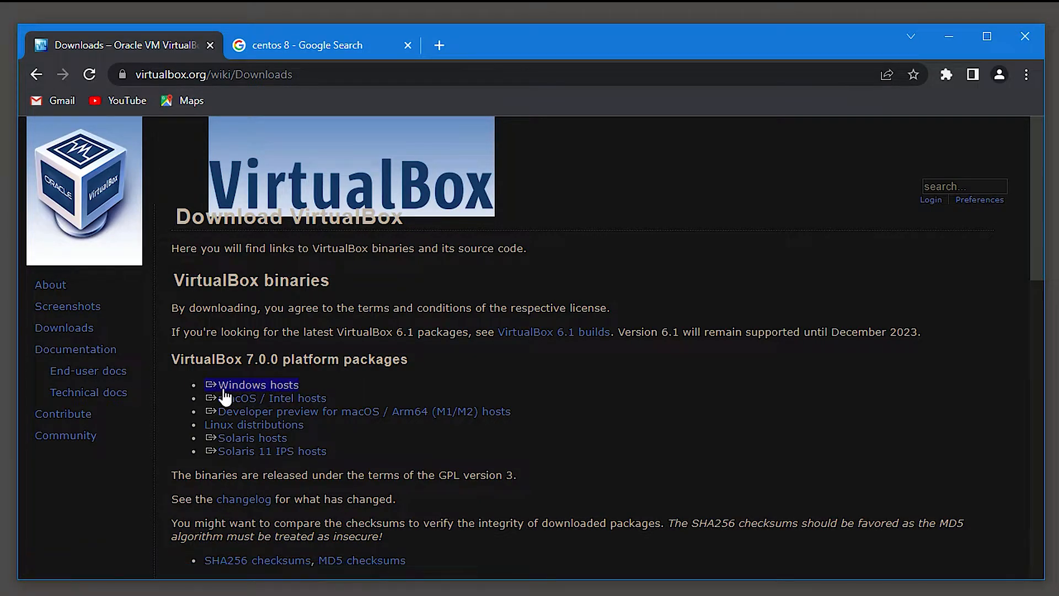
- Examine the VirtualBox 7.0.0 platform and Extension Pack download links and the matching installer files in the Downloads folder
scroll(287, 389, "down", 5)
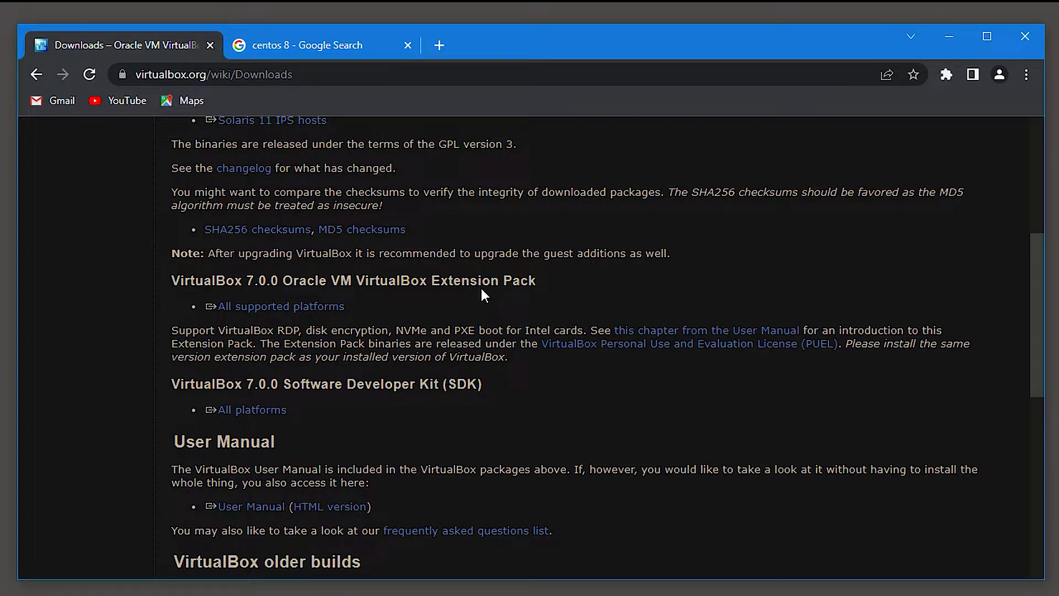
key("alt+Tab")
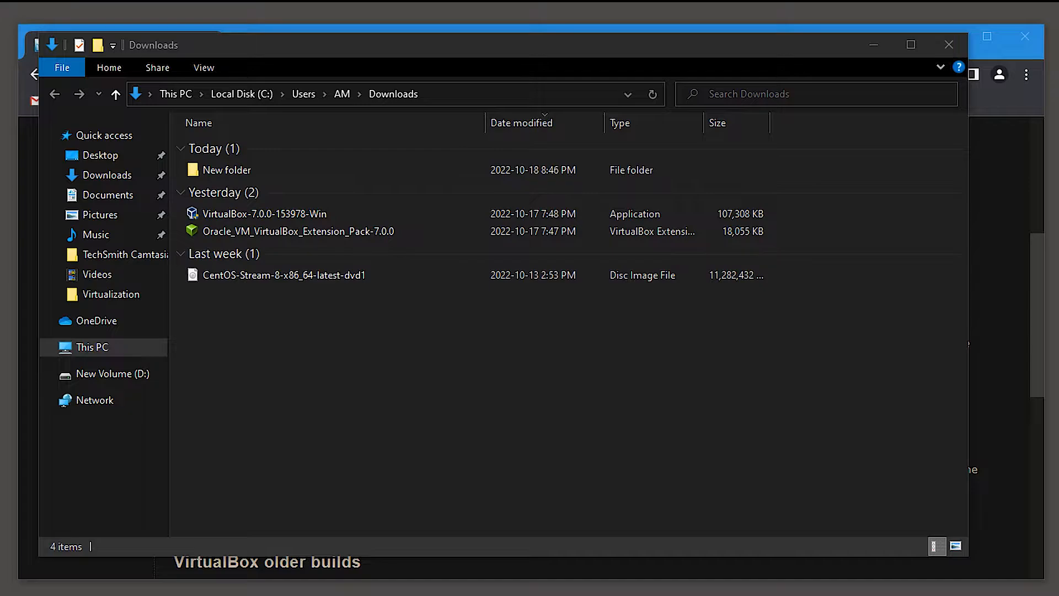
left_click(874, 45)
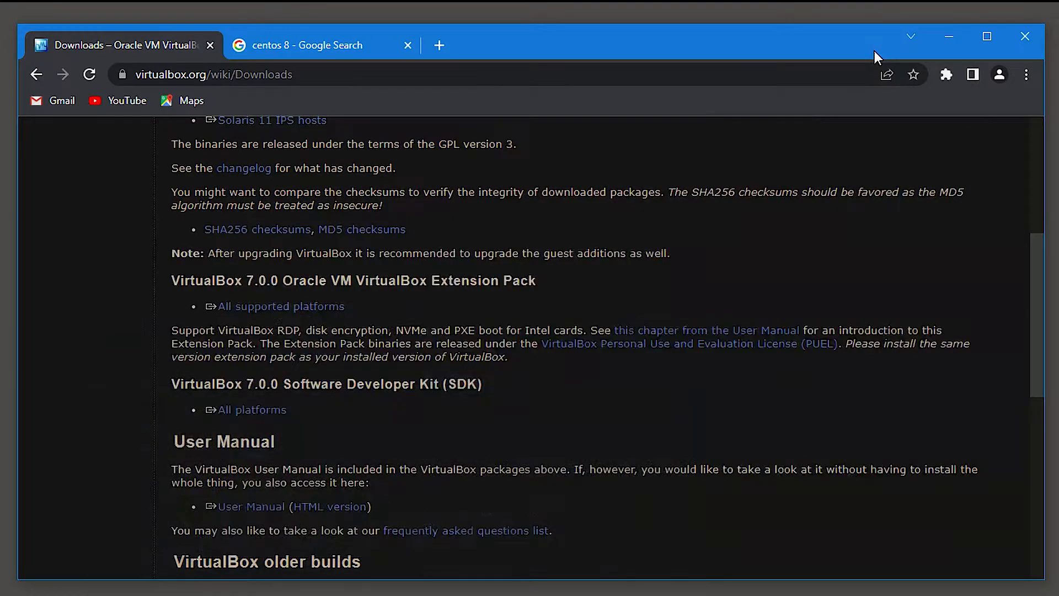
- From the centos 8 search results, open the CentOS download page and go to the CentOS Stream 8 x86_64 mirror list
left_click(292, 47)
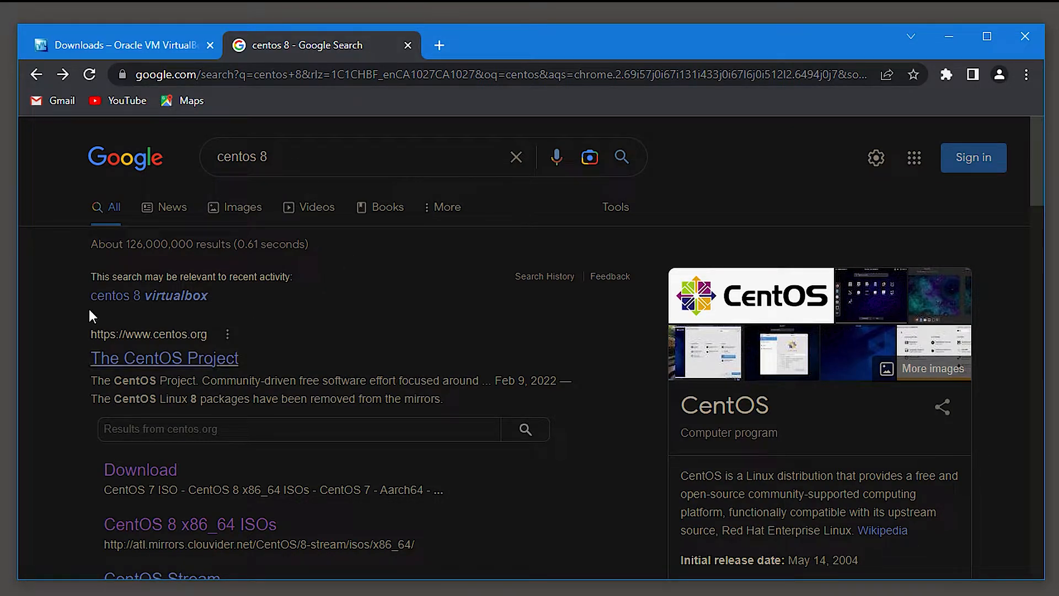
left_click(158, 481)
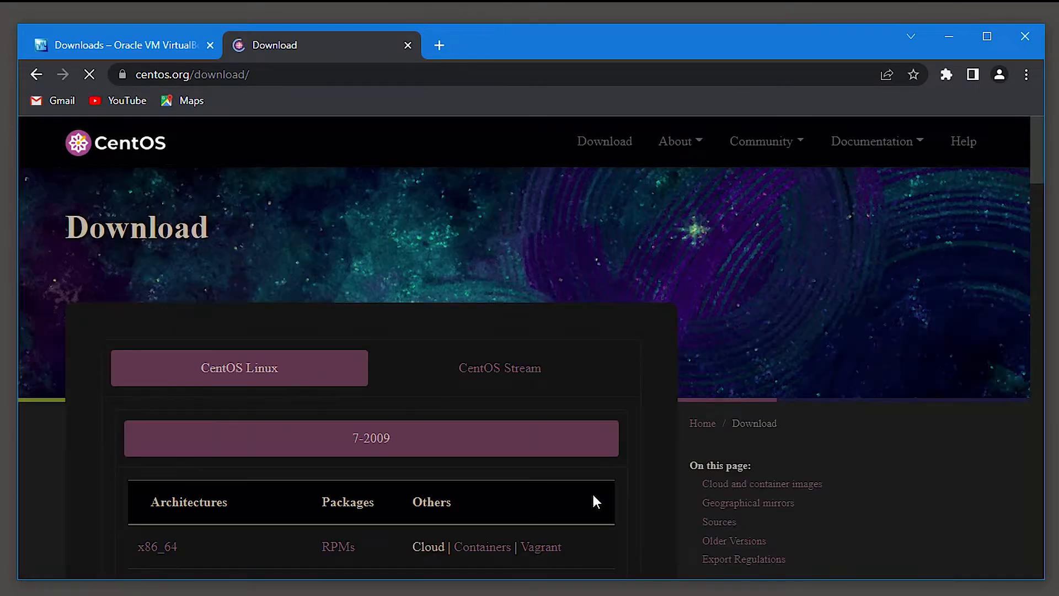
scroll(664, 442, "down", 2)
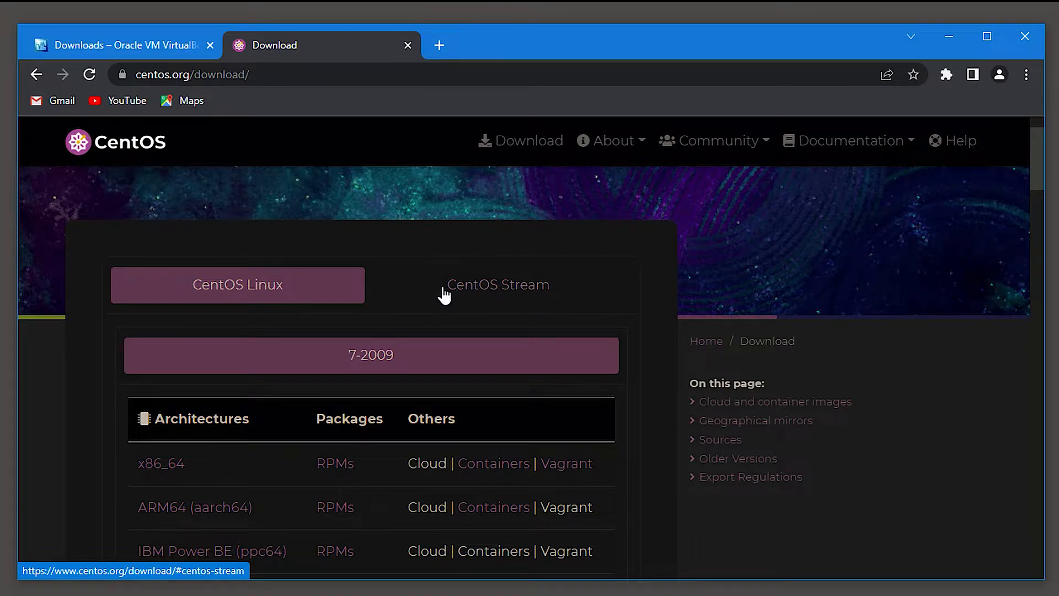
left_click(503, 291)
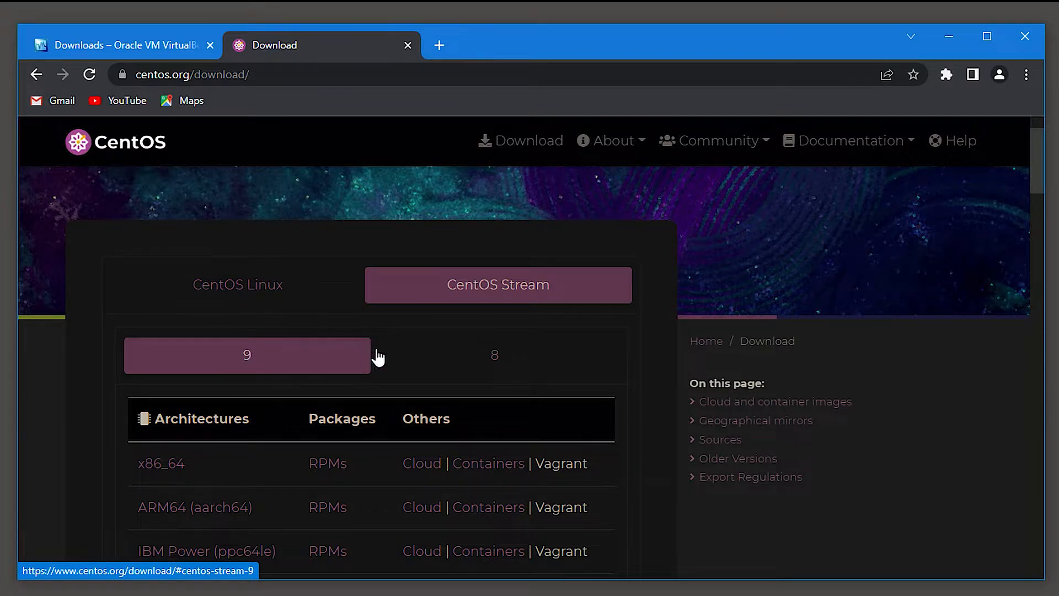
left_click(496, 363)
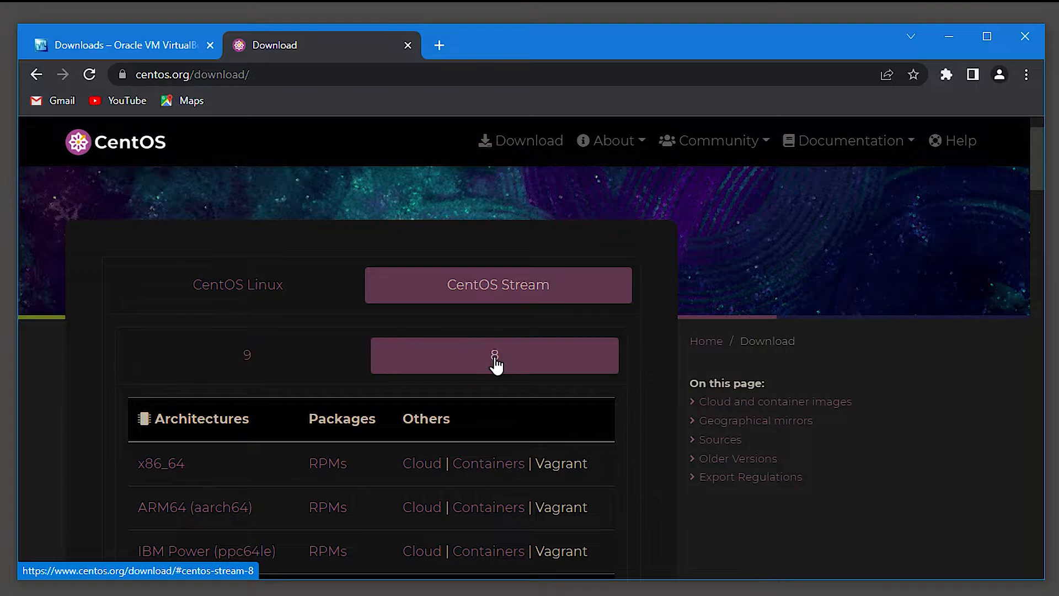
left_click(165, 469)
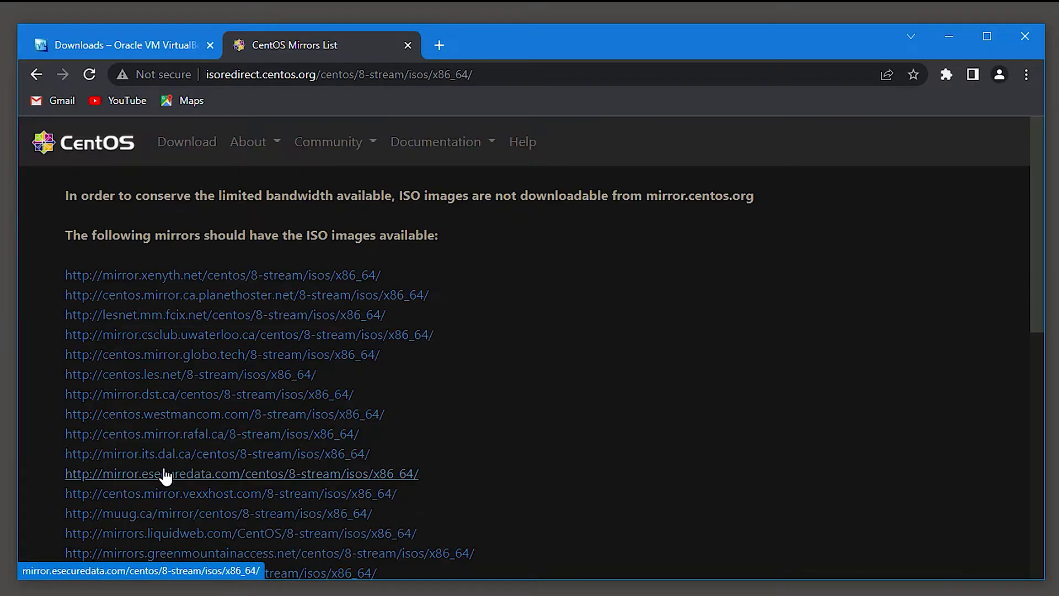
- Open the centos.mirror.ca.planethoster.net mirror and examine the date of CentOS-Stream-8-x86_64-latest-dvd1.iso
scroll(507, 447, "down", 10)
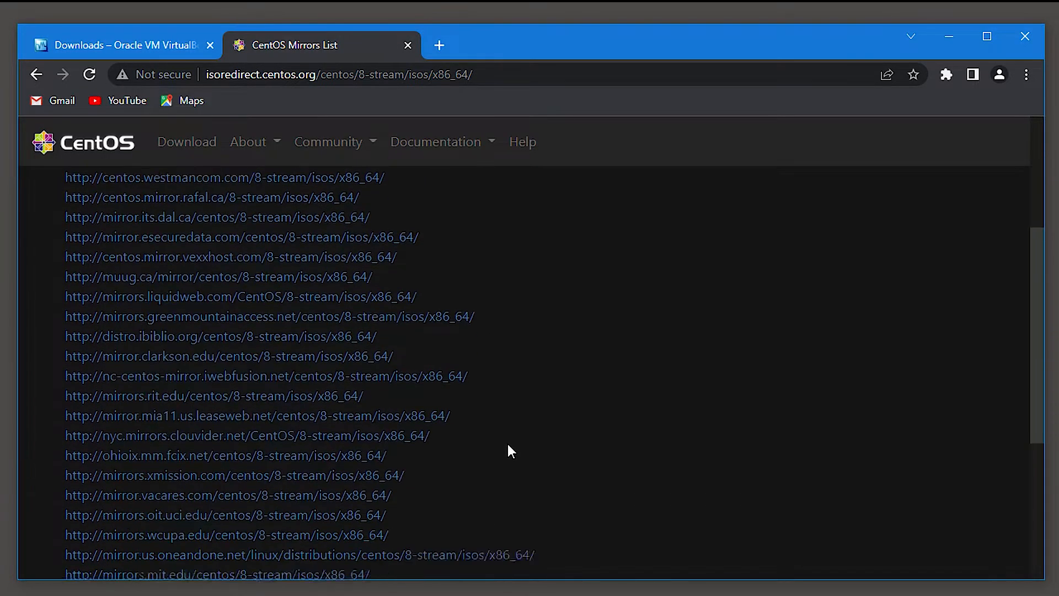
scroll(509, 449, "up", 10)
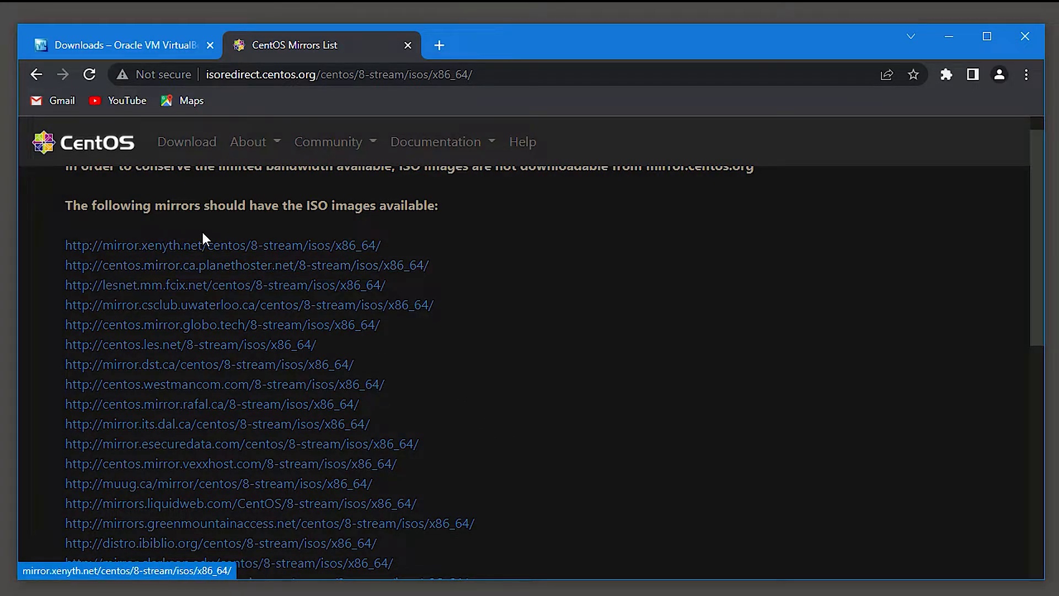
left_click(227, 267)
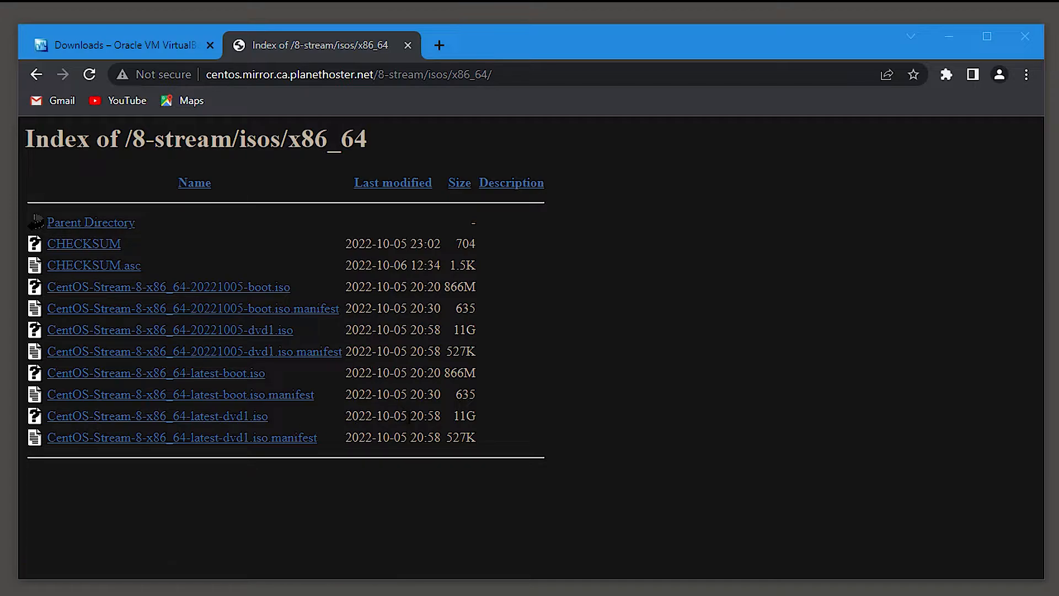
left_click_drag(408, 421, 346, 417)
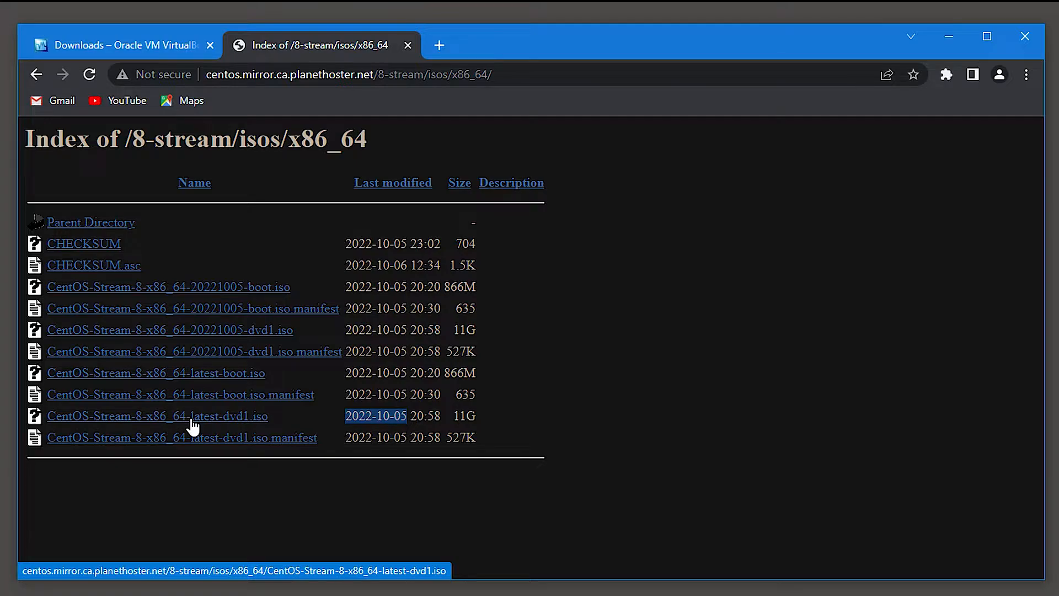
- Minimize the browser, check the downloaded files in the Downloads folder, and switch to Oracle VM VirtualBox Manager
left_click(946, 37)
key("alt+Tab")
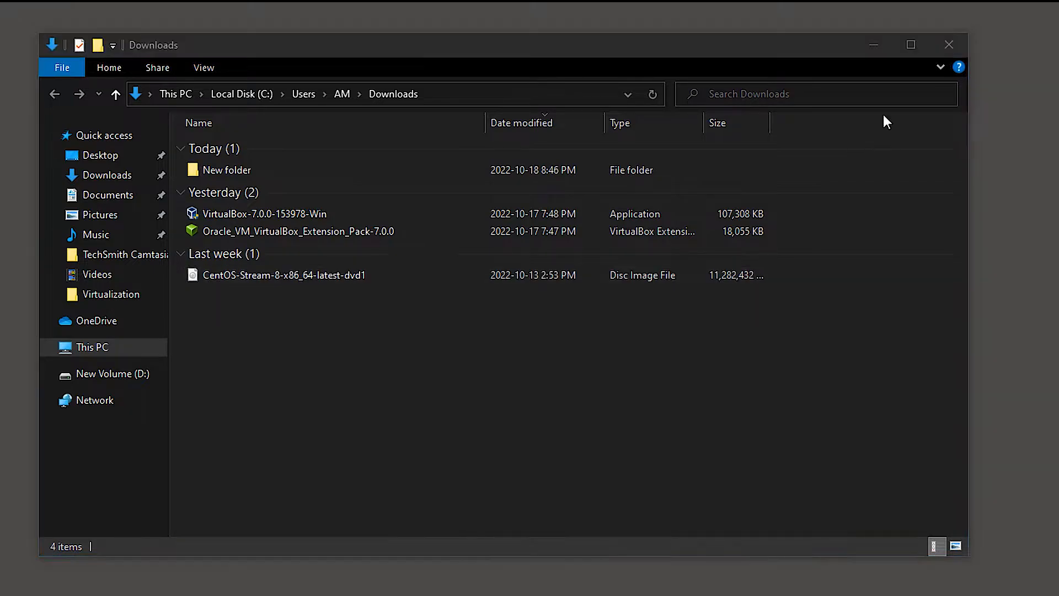
left_click(873, 50)
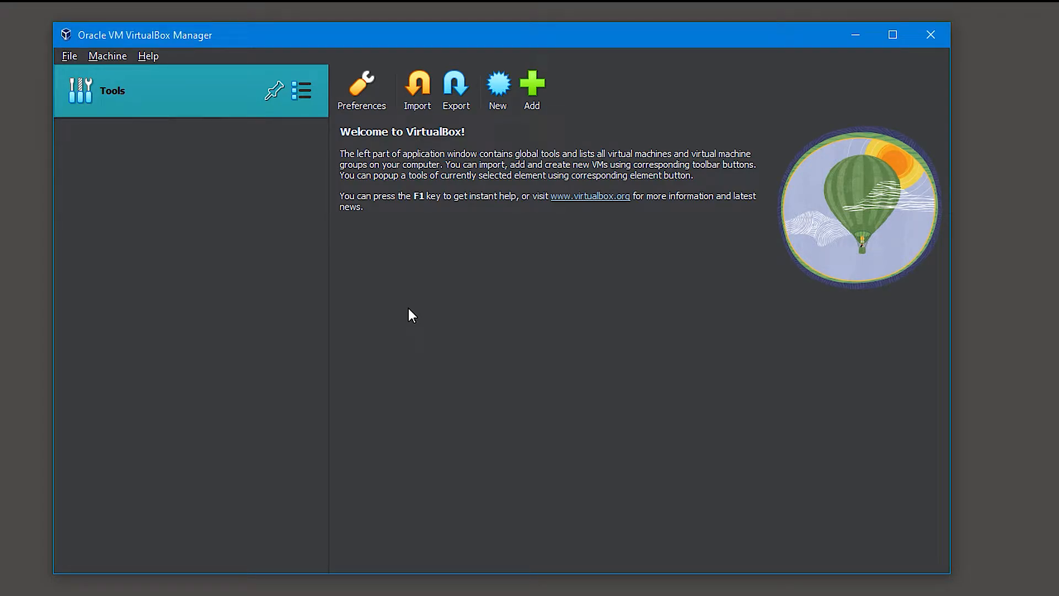
- Examine the Interface and General pages of the VirtualBox preferences, closing them without changes
left_click(64, 55)
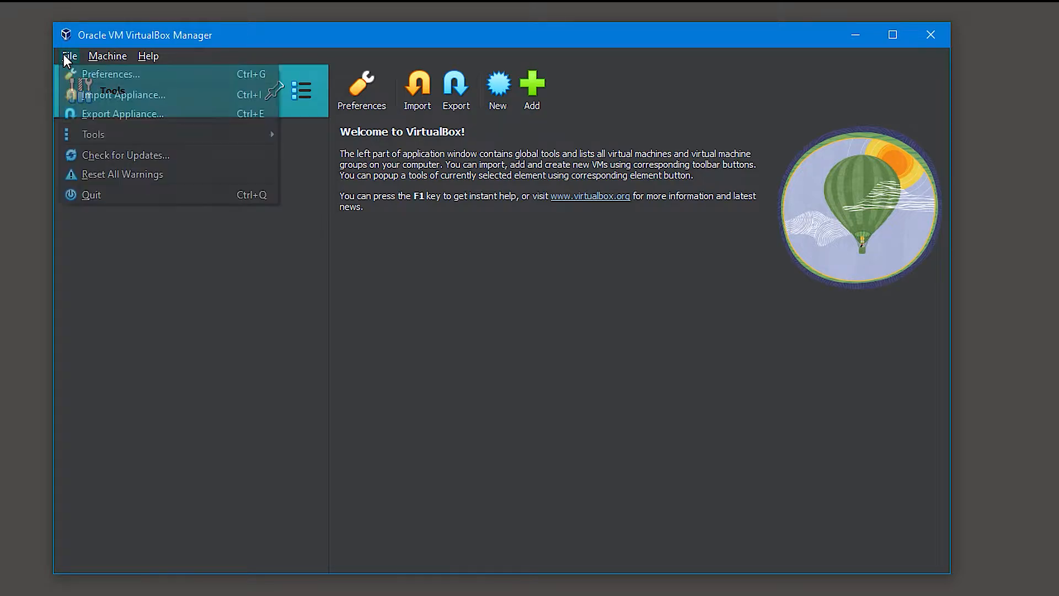
left_click(100, 75)
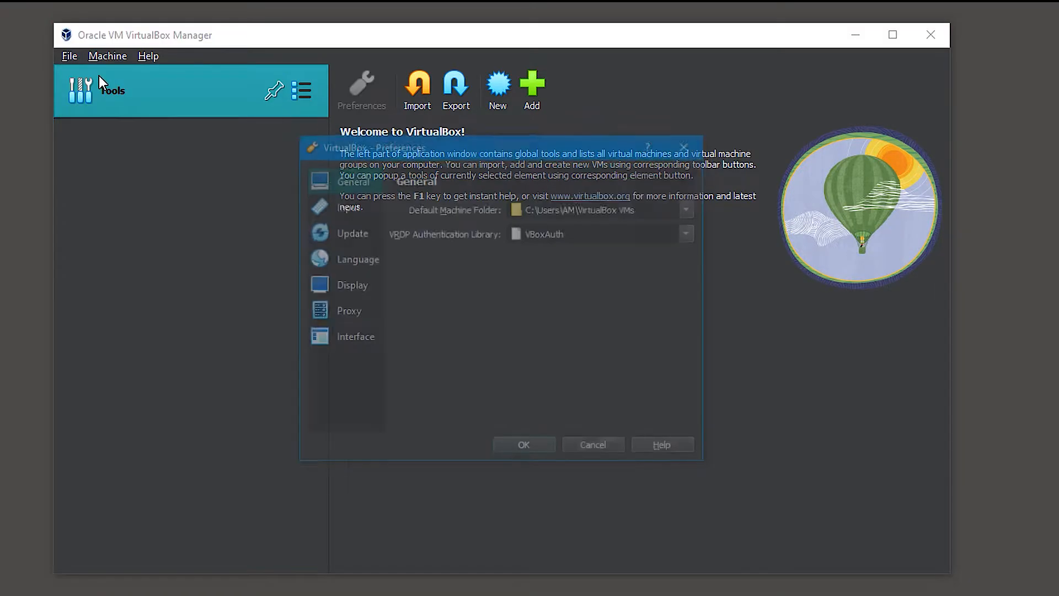
left_click(353, 345)
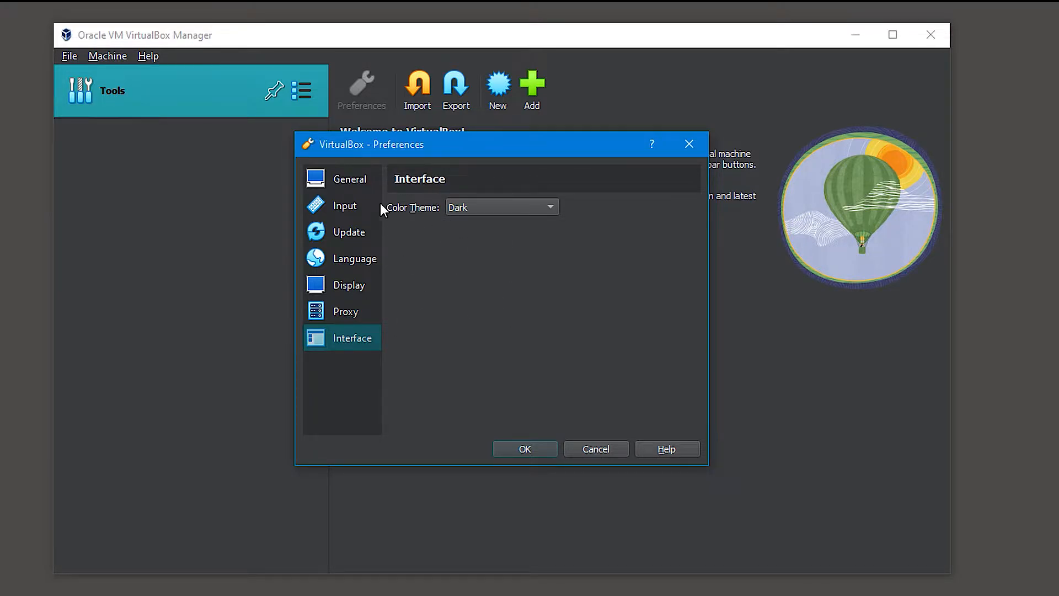
left_click(352, 182)
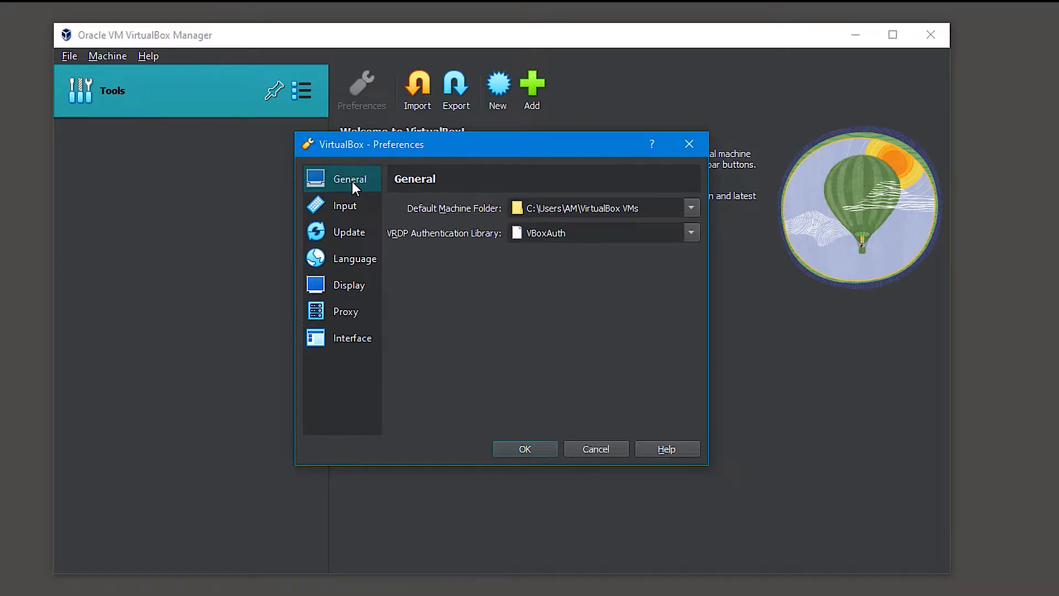
left_click(590, 450)
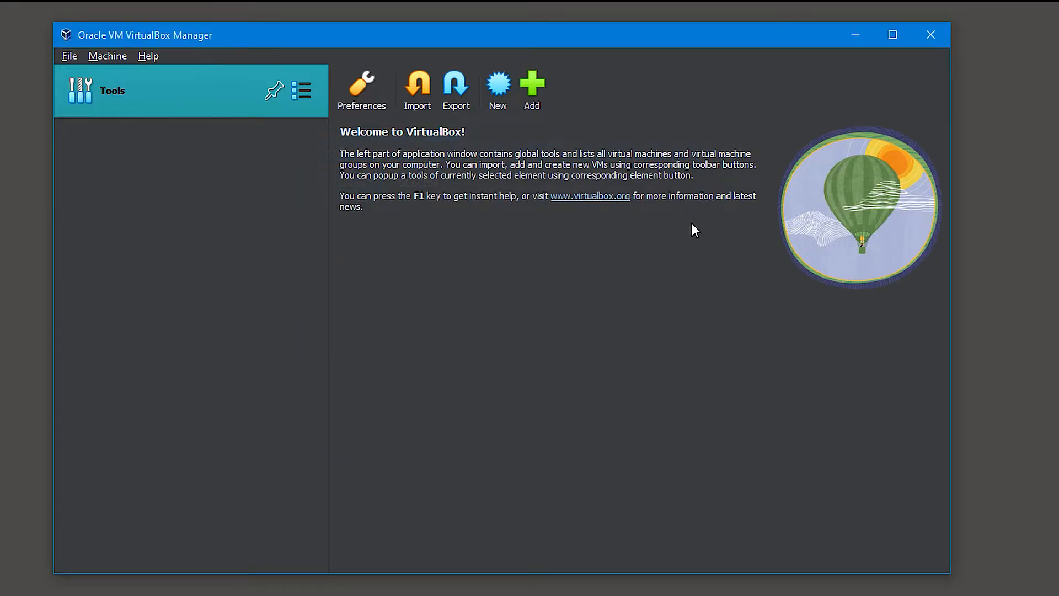
- Start a new virtual machine and name it CentOS-8
left_click(499, 87)
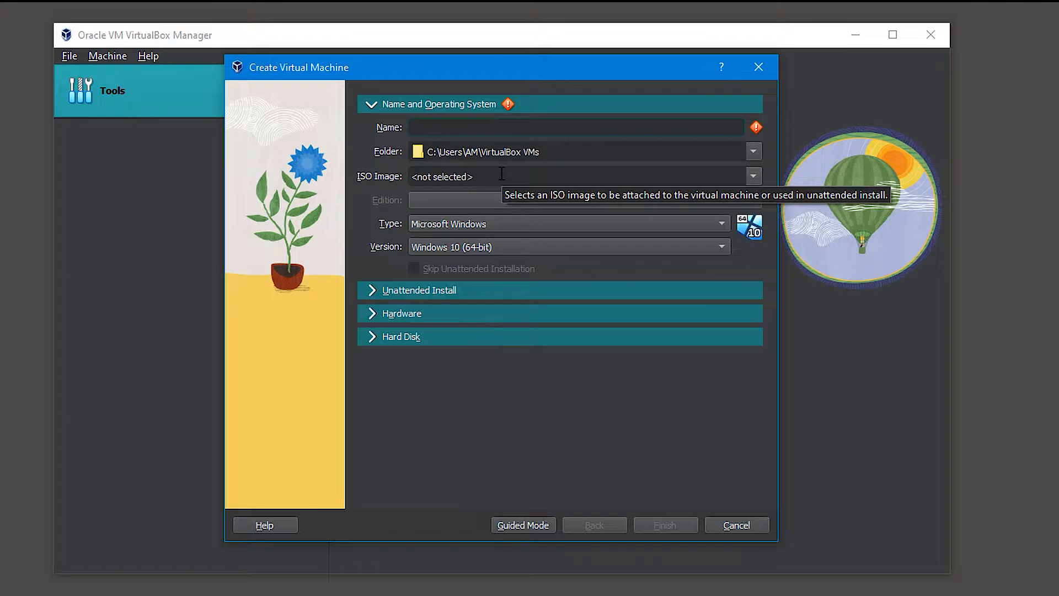
type("Cent")
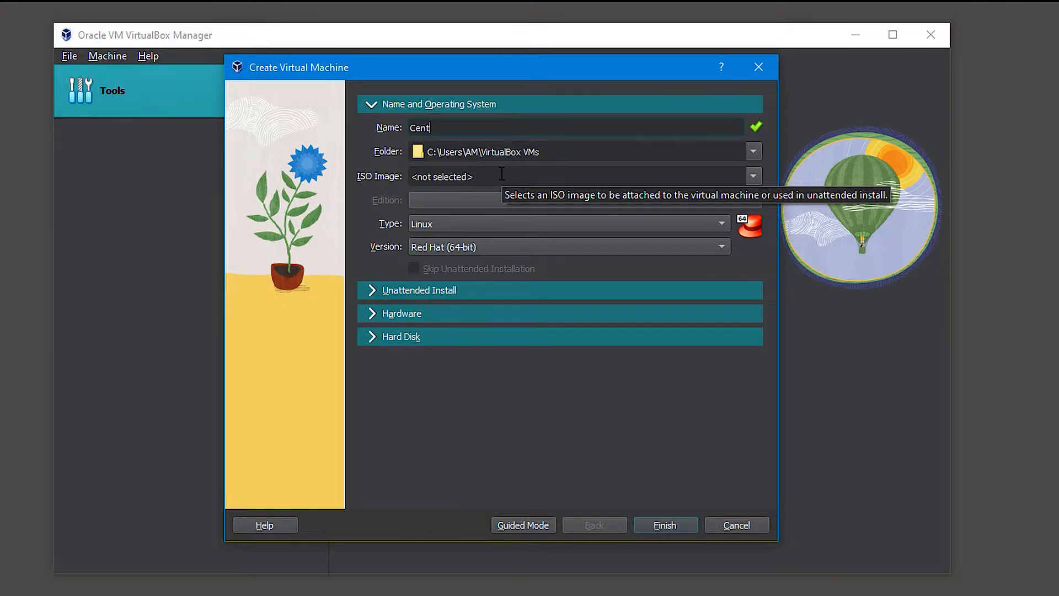
type("OS-8")
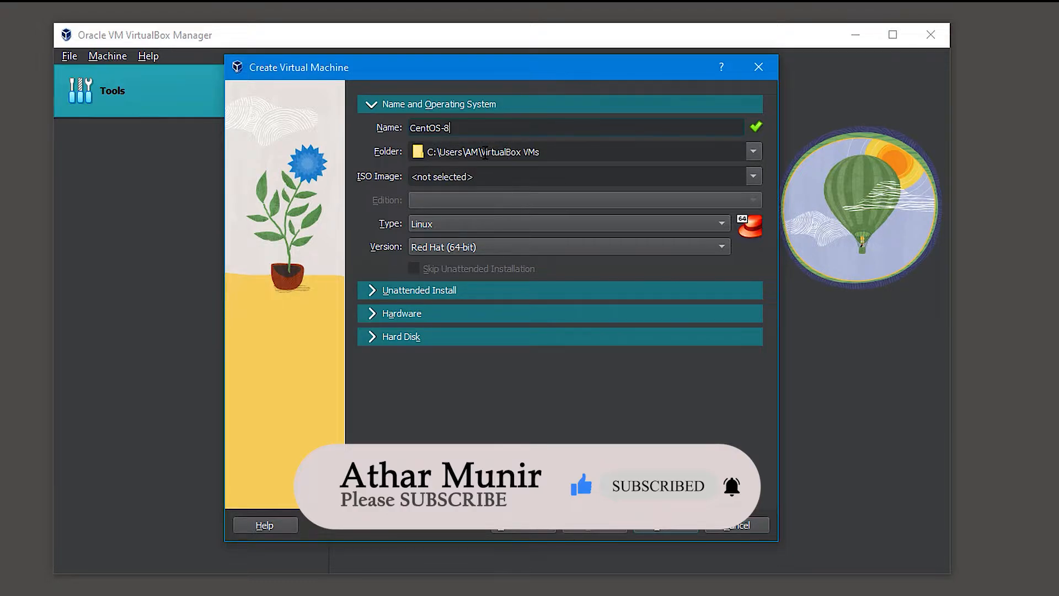
- Attach CentOS-Stream-8-x86_64-latest-dvd1.iso from the Downloads folder as the ISO image and choose Linux as the type
left_click(752, 177)
left_click(452, 216)
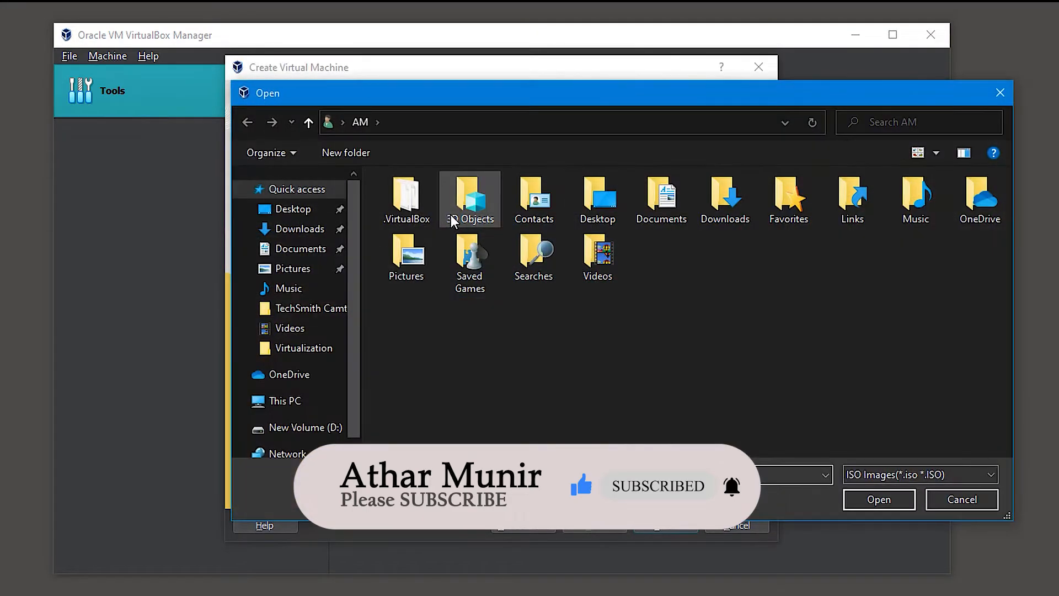
left_click(289, 233)
left_click(414, 267)
left_click(879, 500)
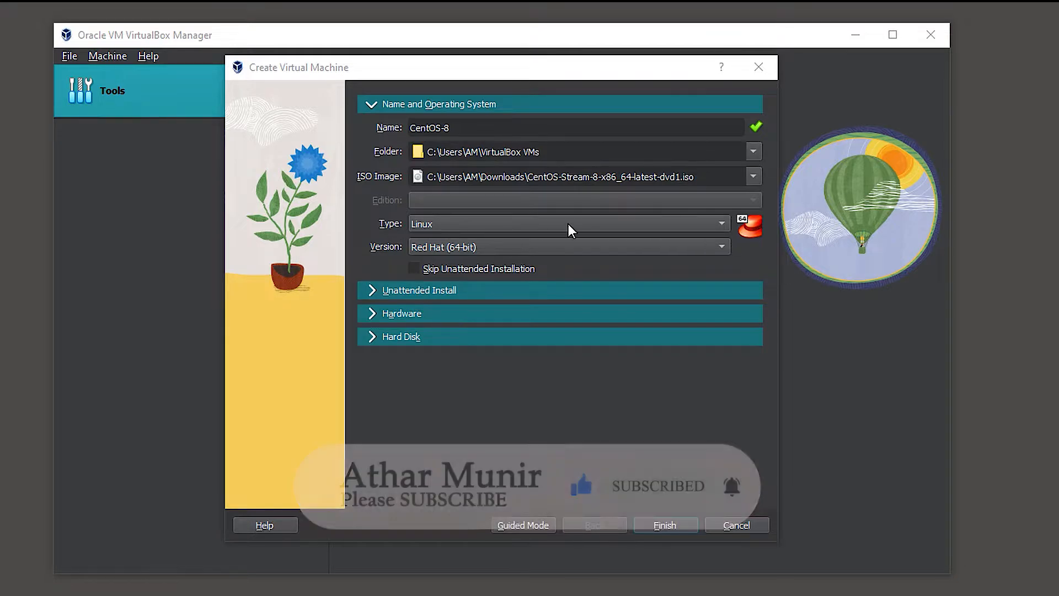
left_click(714, 220)
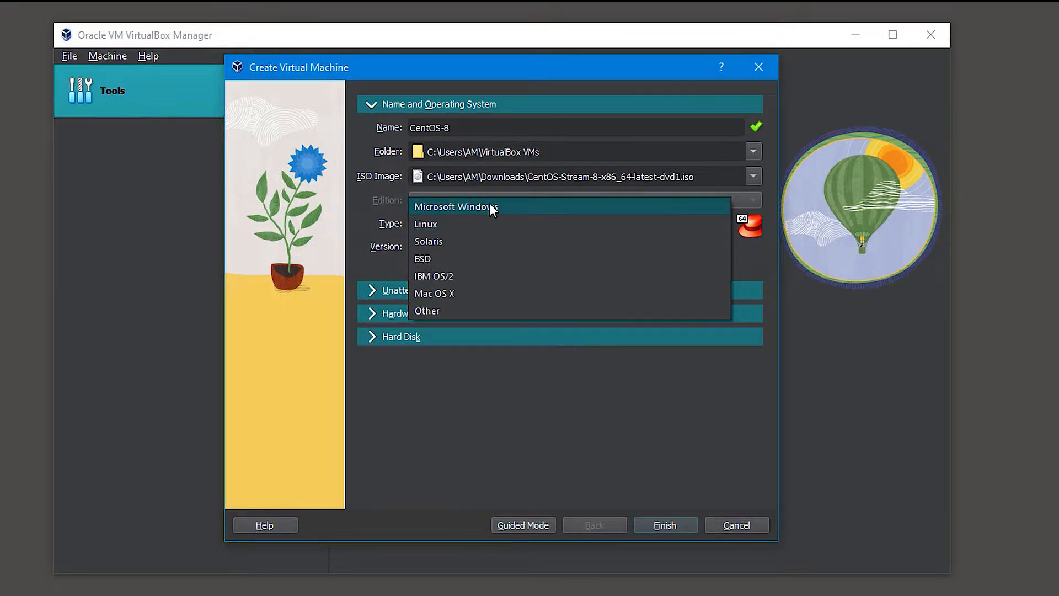
left_click(430, 224)
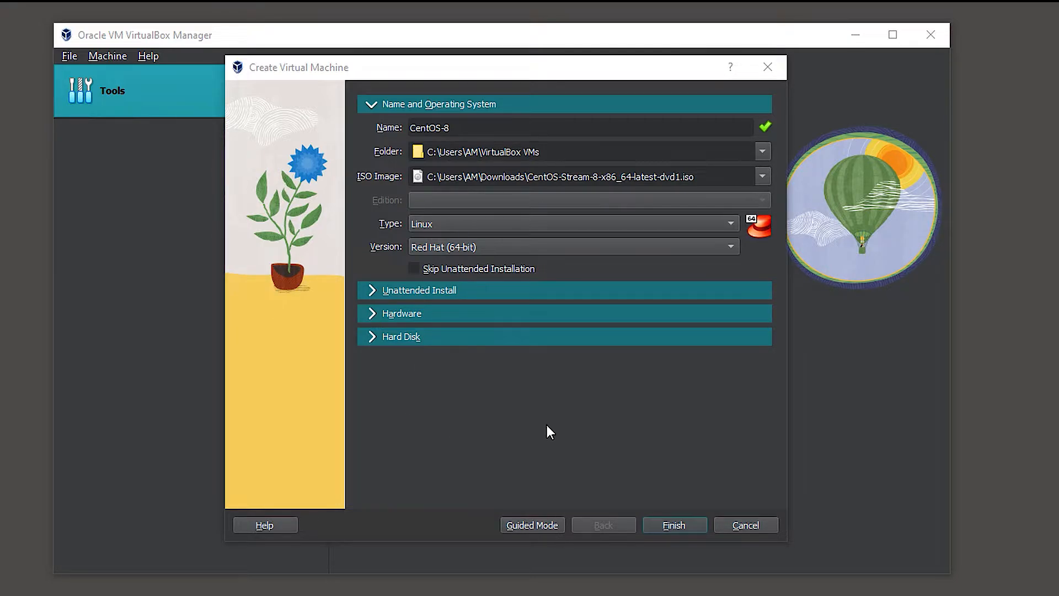
- Review the Unattended Install and Hardware settings of the new virtual machine
left_click(376, 289)
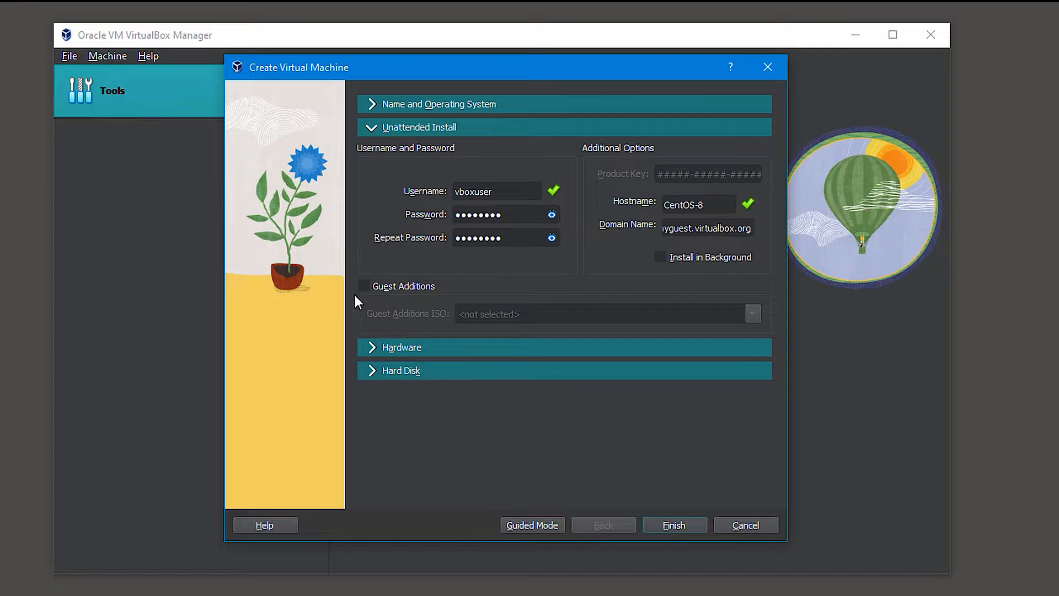
left_click(369, 349)
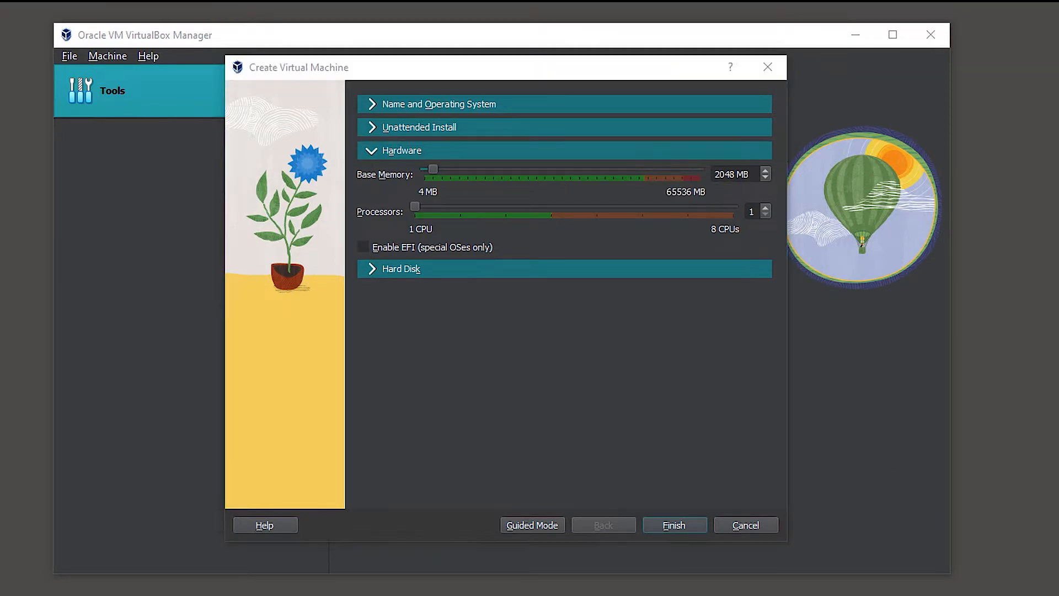
left_click(376, 130)
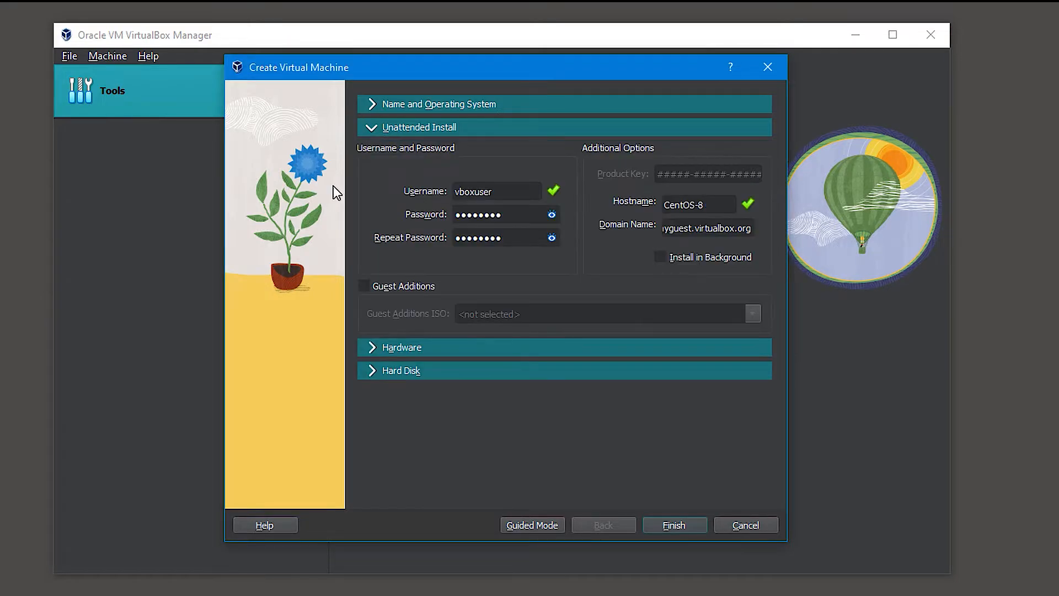
- Enable Skip Unattended Installation for the new machine and check the Unattended Install section
left_click(371, 104)
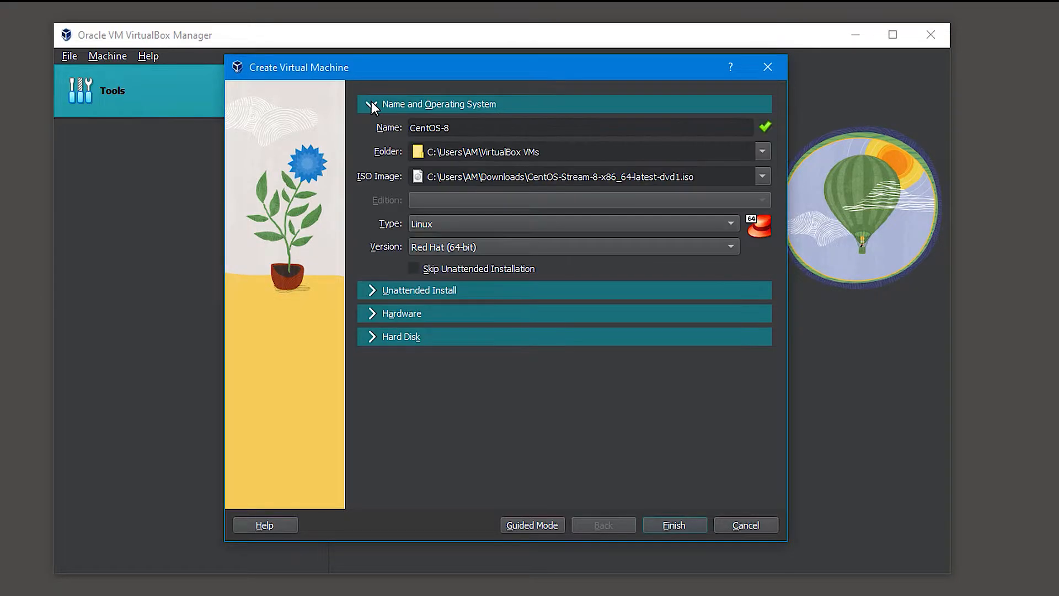
left_click(414, 269)
left_click(372, 291)
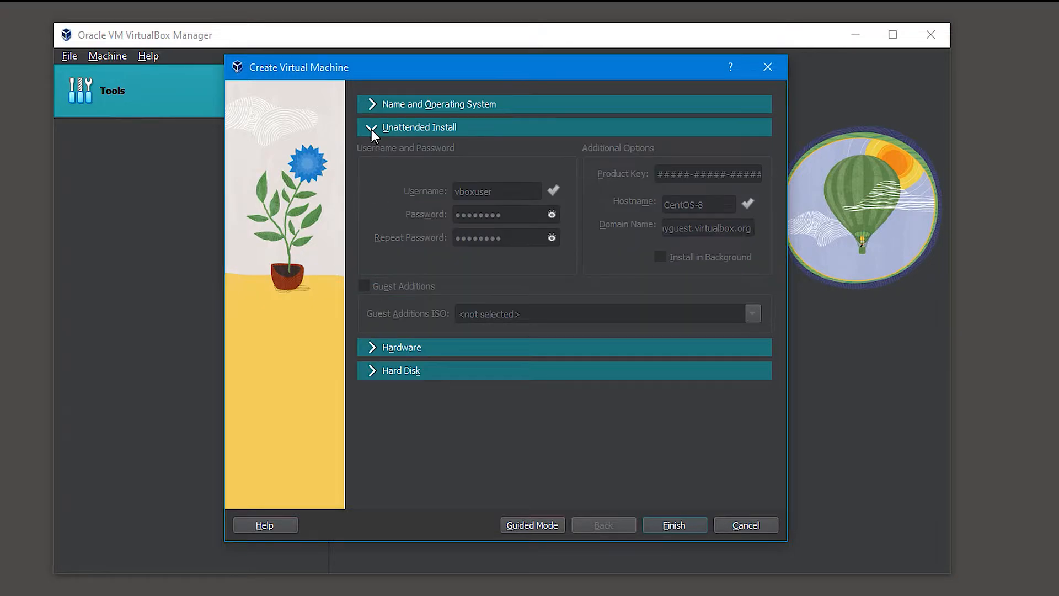
- Set the new virtual machine's base memory to 4096 MB
left_click(370, 354)
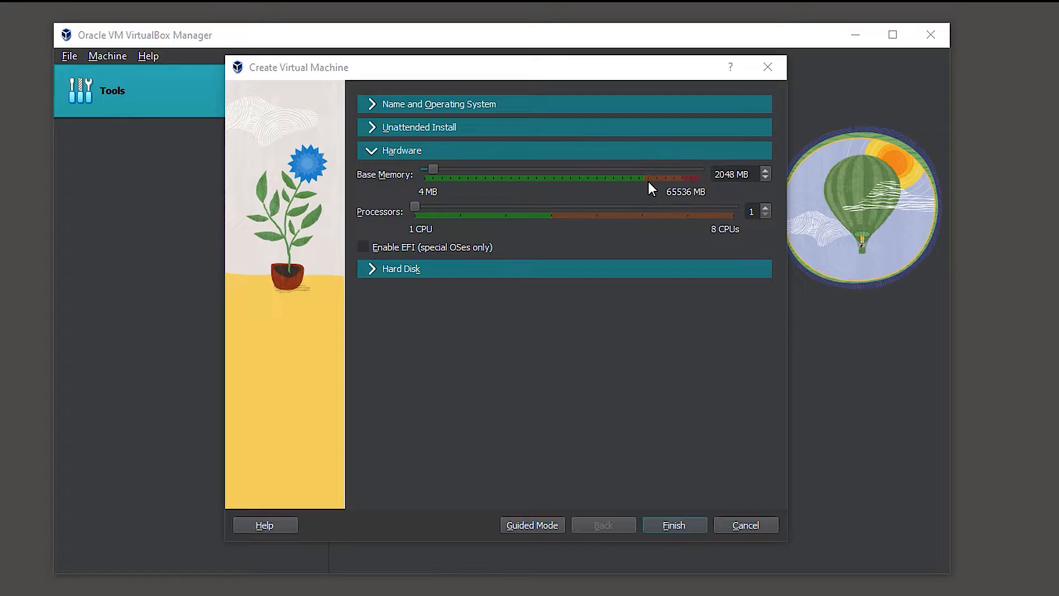
left_click(436, 168)
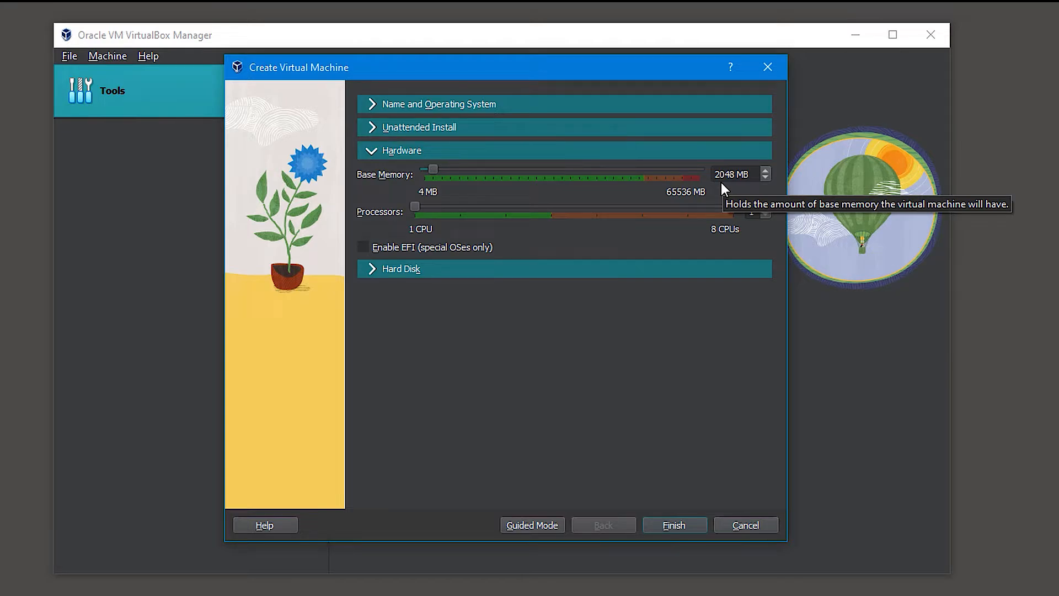
left_click(447, 169)
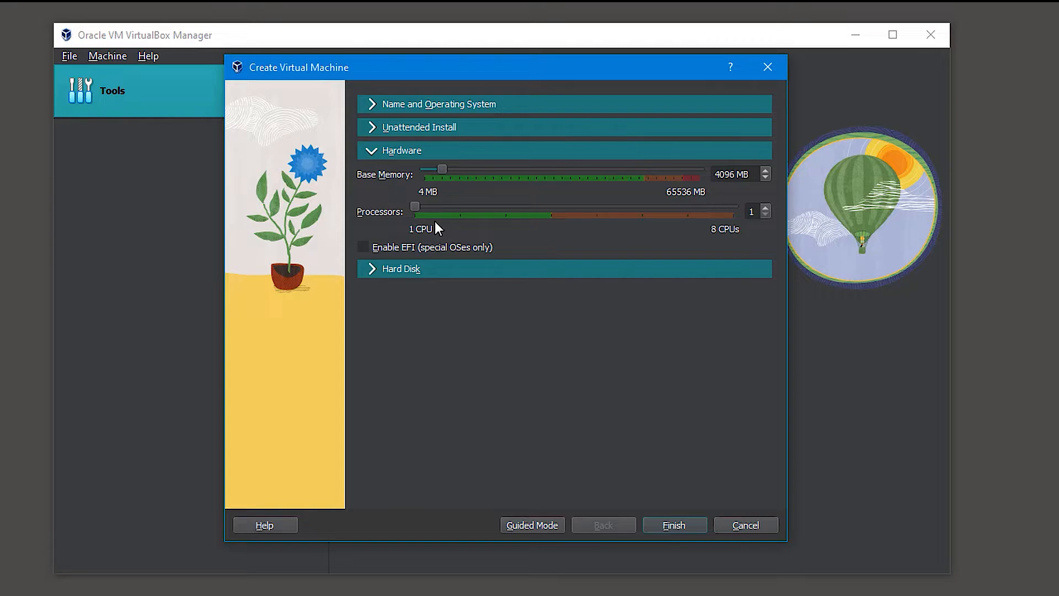
- Assign 2 processors to the new virtual machine and review the size and file type options for its hard disk
left_click(466, 209)
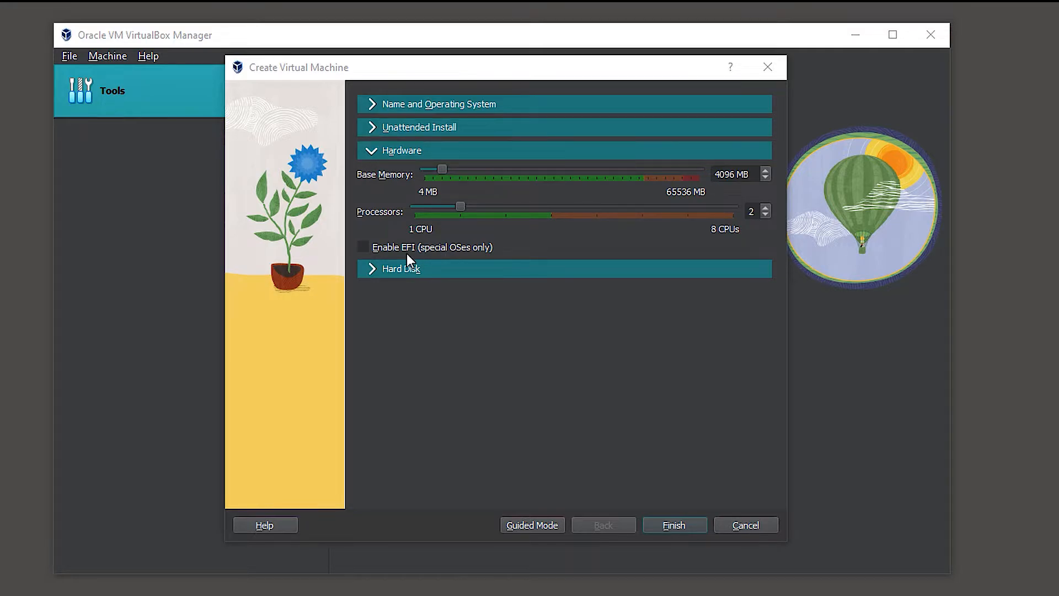
left_click(379, 271)
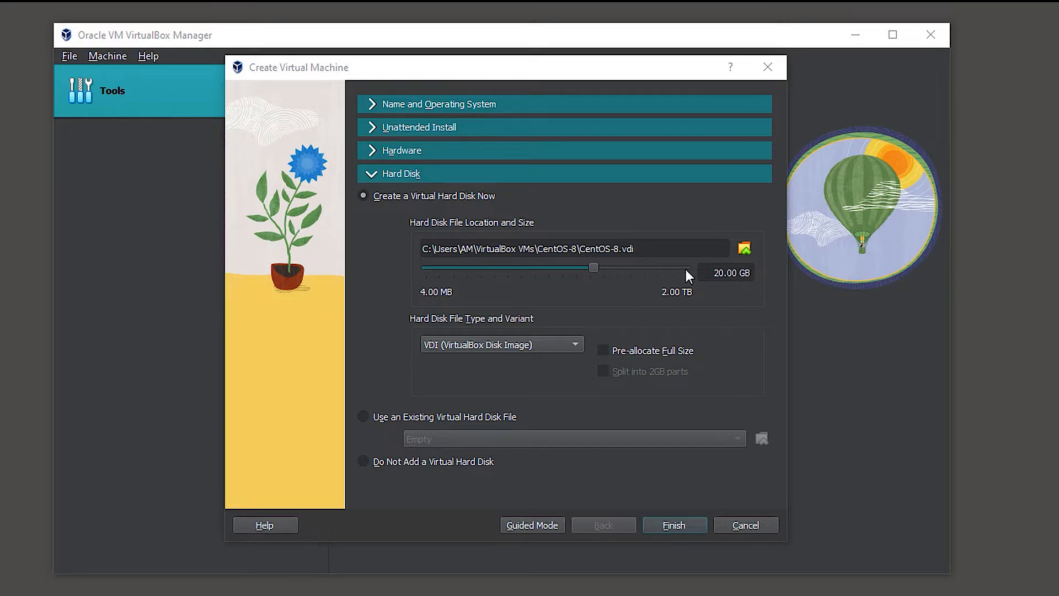
left_click(624, 269)
left_click(590, 267)
left_click(571, 343)
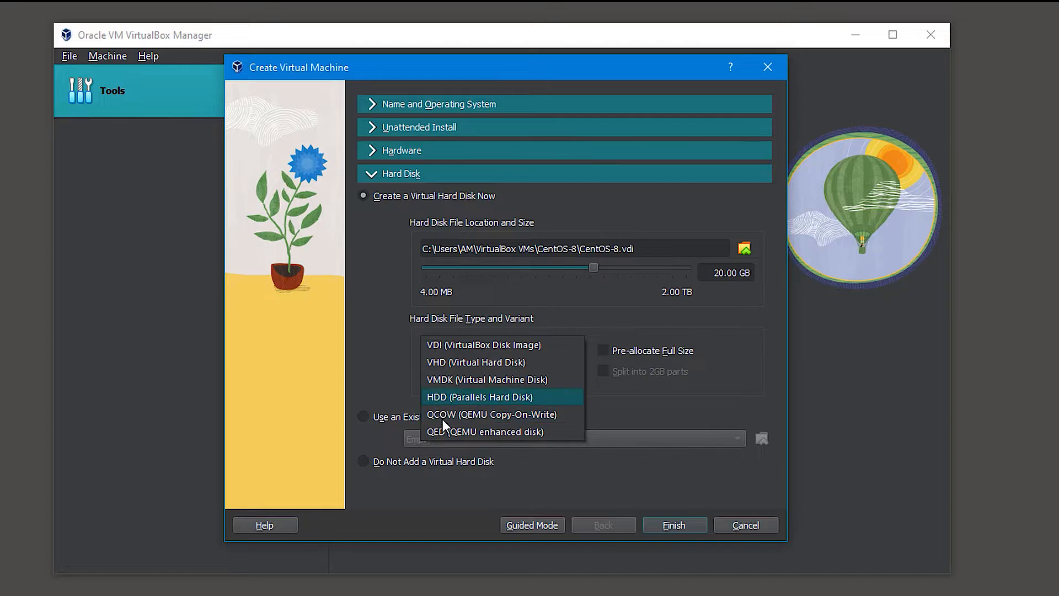
left_click(384, 373)
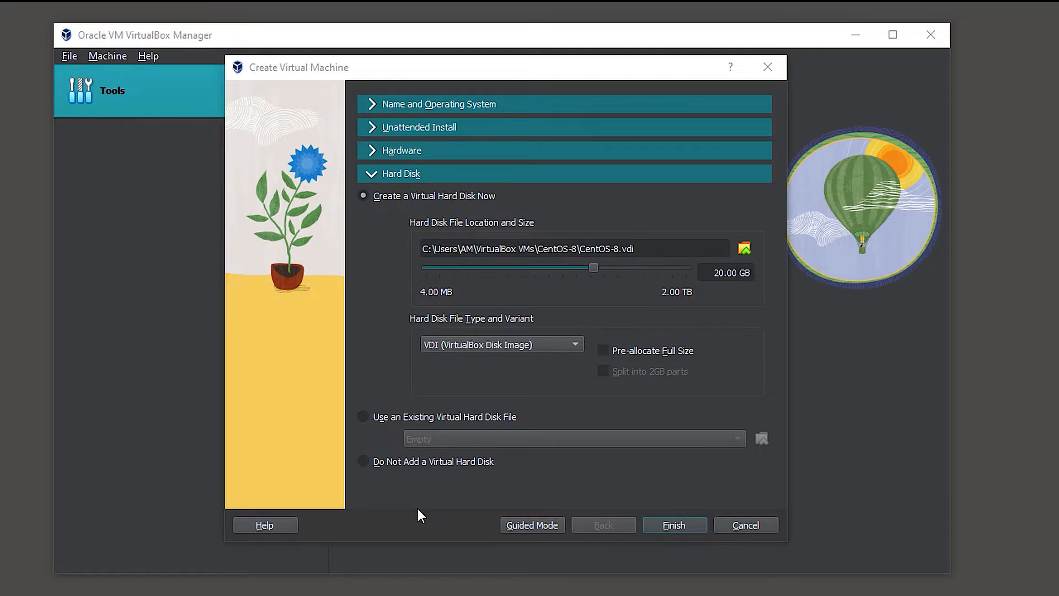
left_click(365, 417)
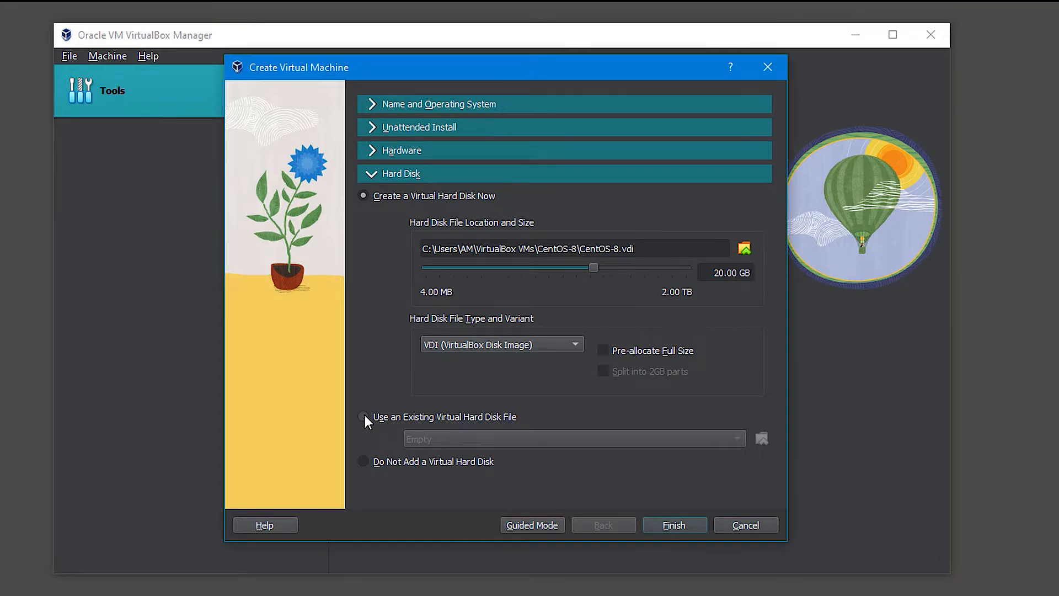
left_click(724, 440)
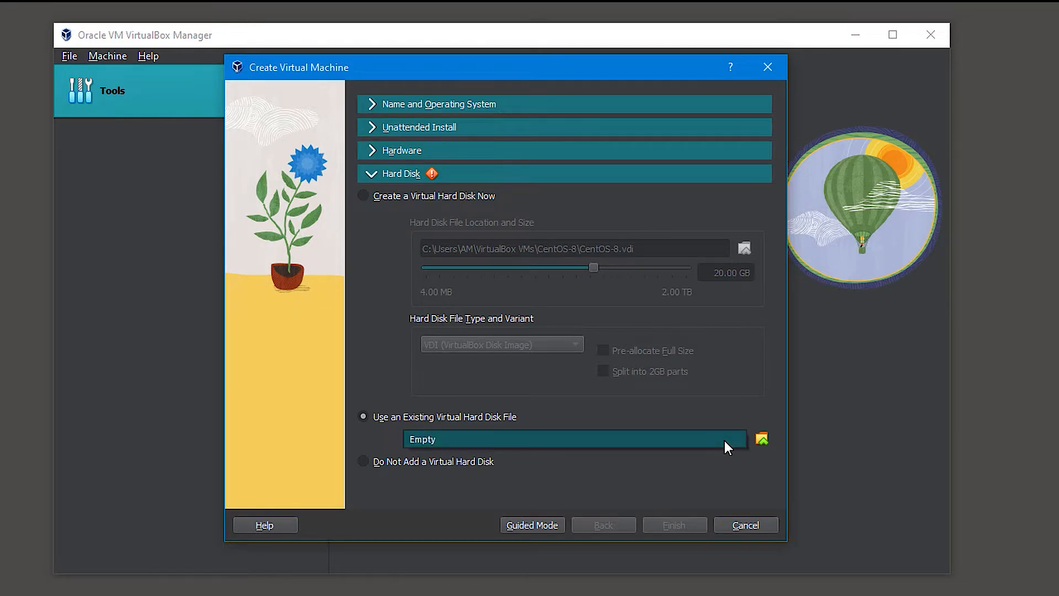
left_click(724, 441)
left_click(762, 439)
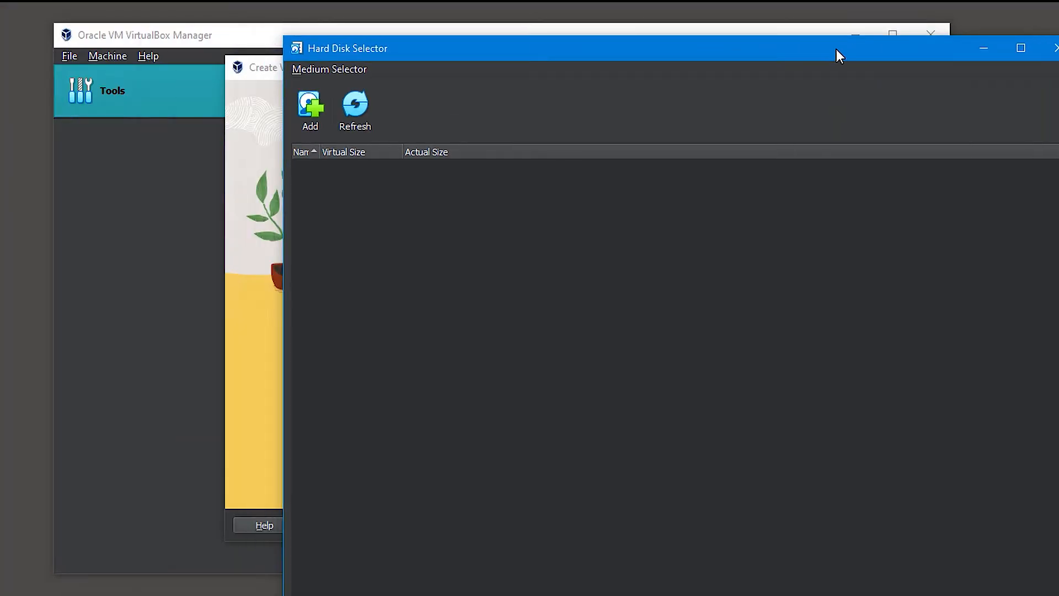
left_click_drag(837, 51, 655, 6)
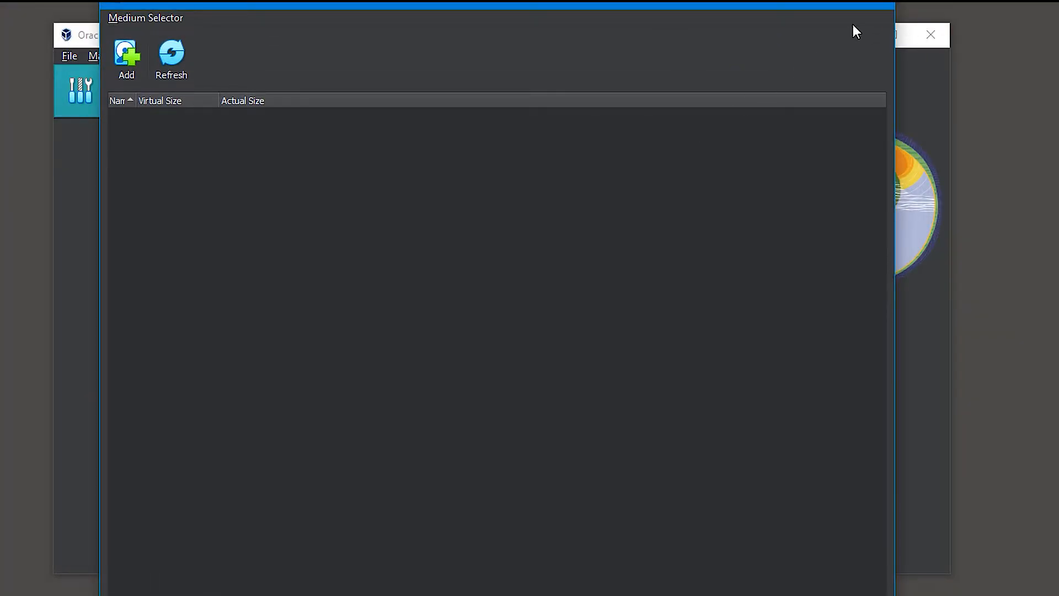
left_click(875, 5)
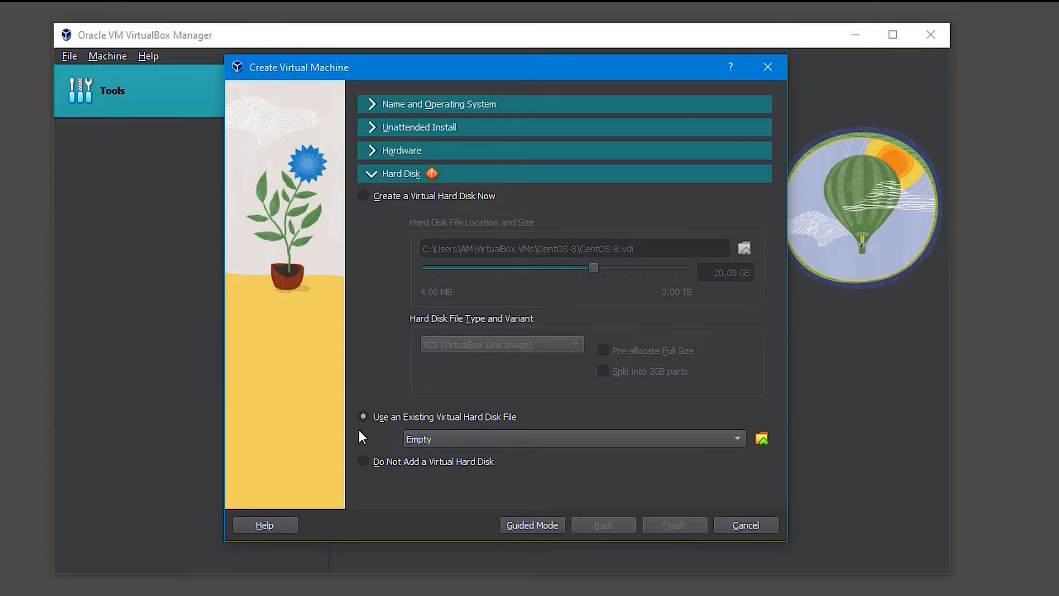
left_click(364, 462)
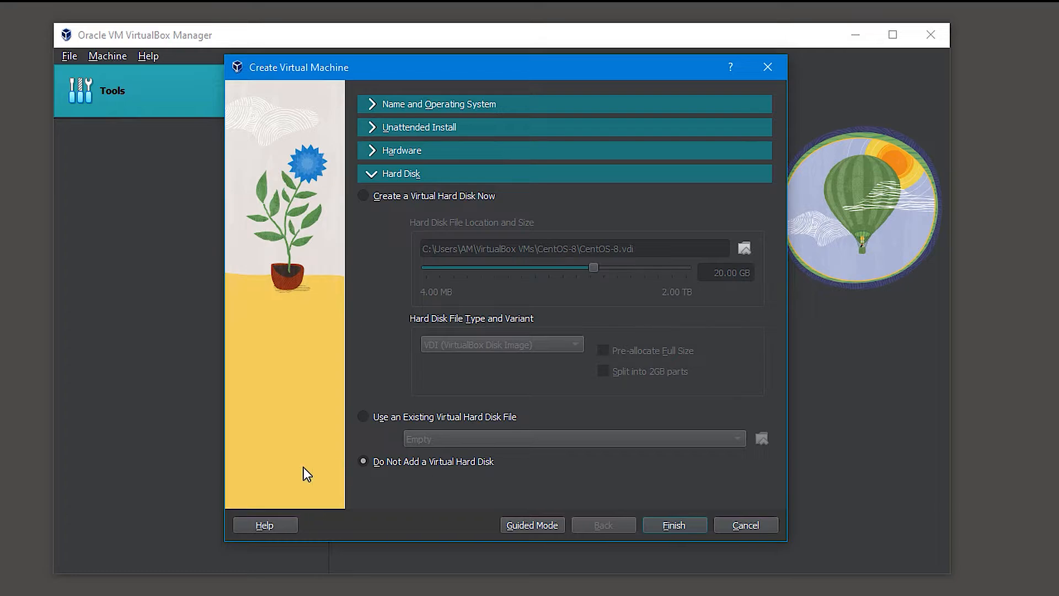
left_click(363, 197)
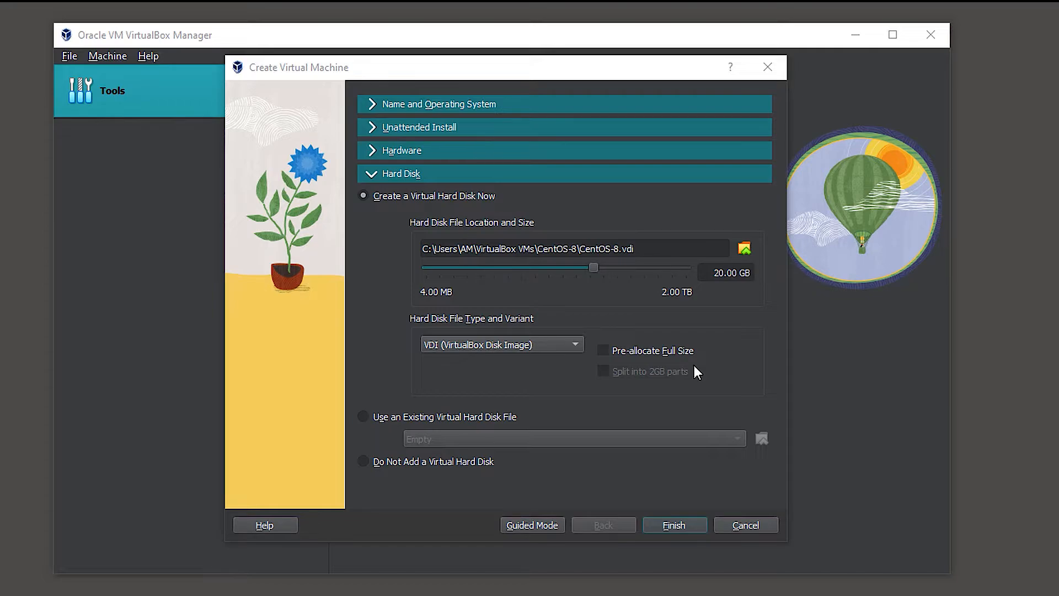
- Finish creating the CentOS-8 machine with a new 20 GB VDI disk without full pre-allocation, and review its summary
left_click(607, 354)
left_click(604, 352)
left_click(674, 523)
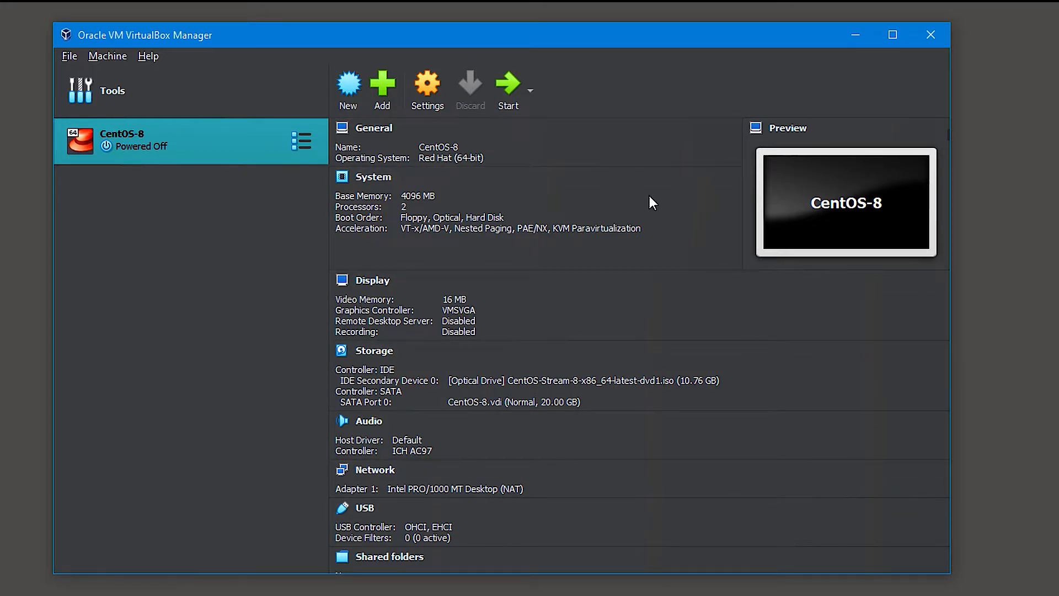
scroll(650, 196, "down", 3)
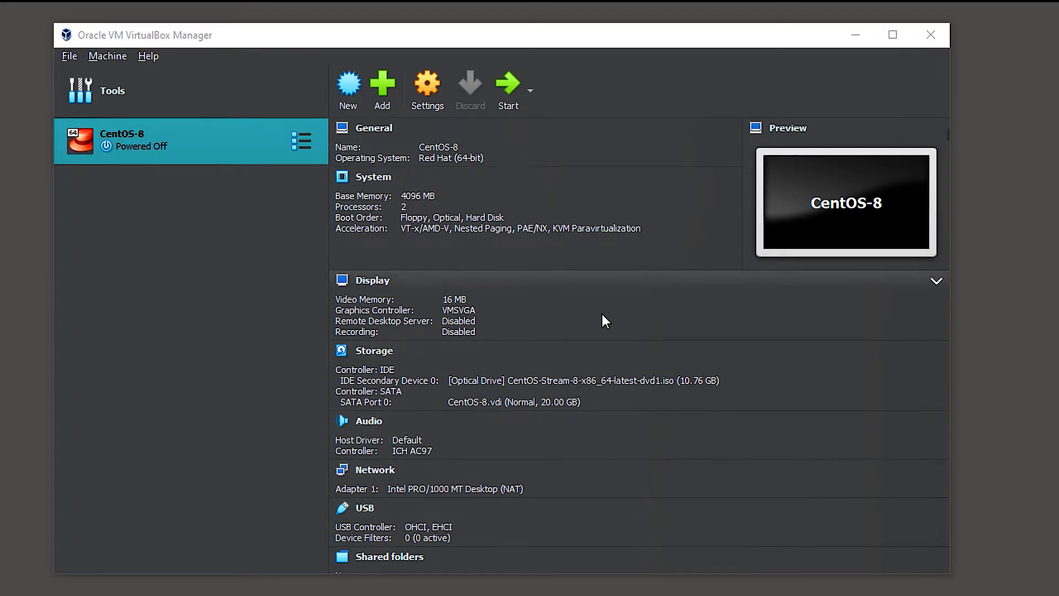
- Start the CentOS-8 virtual machine and move its window fully into view over the manager window
left_click(511, 95)
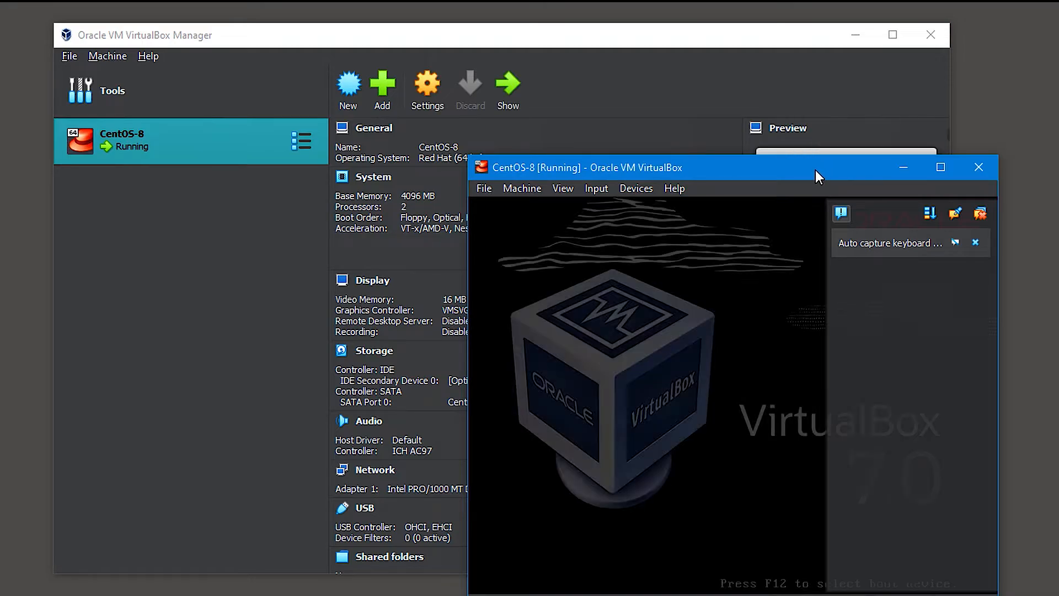
left_click_drag(824, 171, 637, 114)
left_click_drag(579, 85, 576, 84)
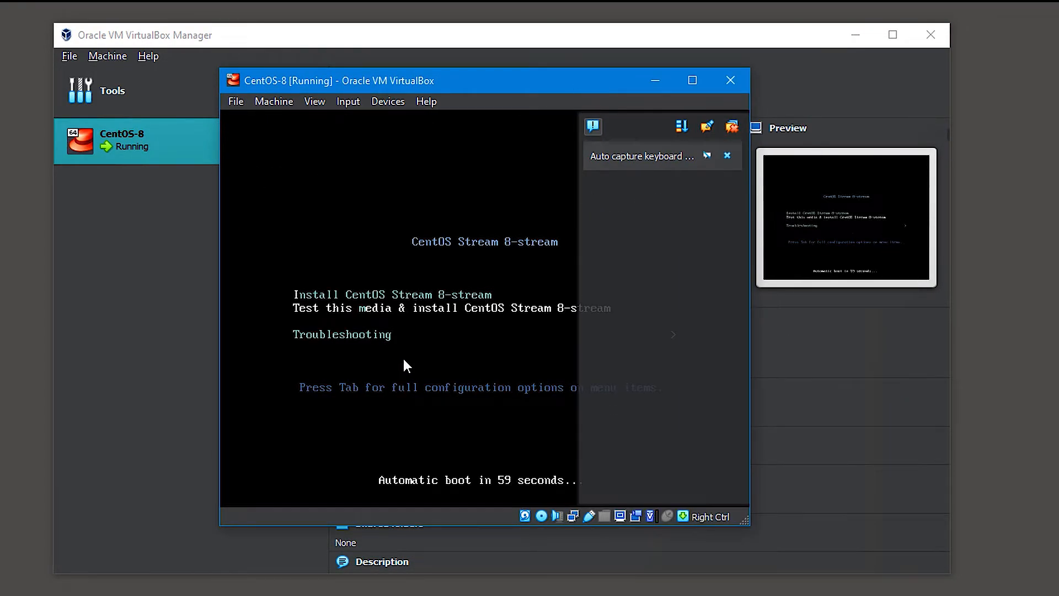
- Let the virtual machine capture input, dismiss the keyboard notification and boot Install CentOS Stream 8-stream
left_click(332, 233)
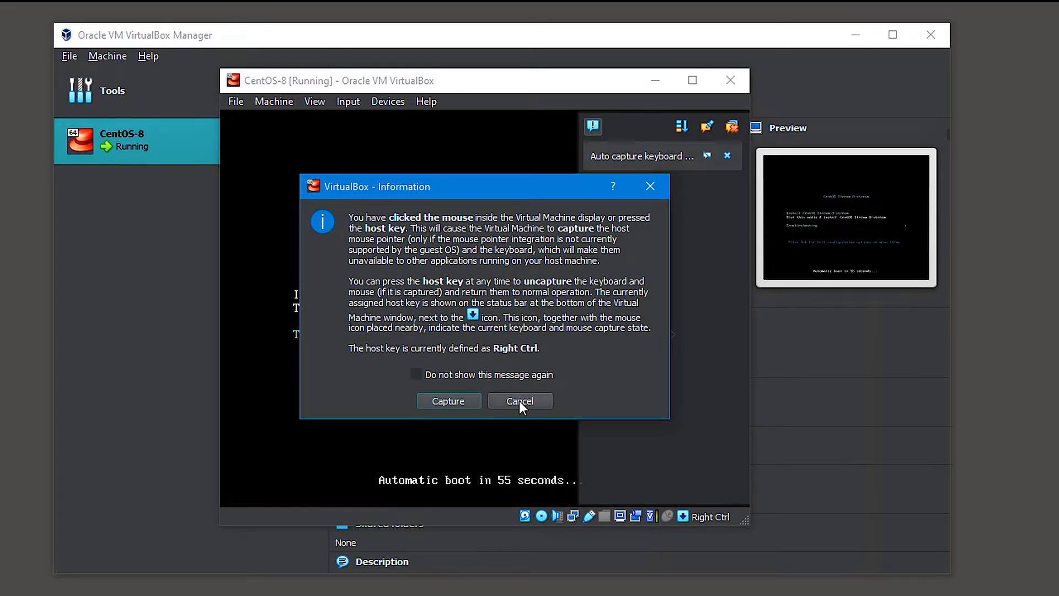
left_click(474, 401)
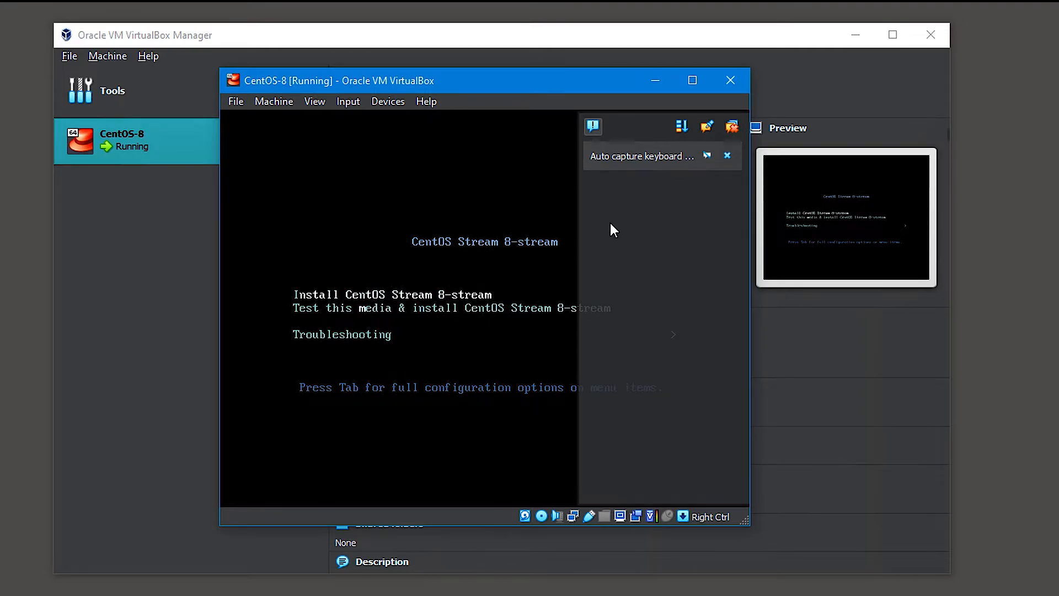
left_click(728, 156)
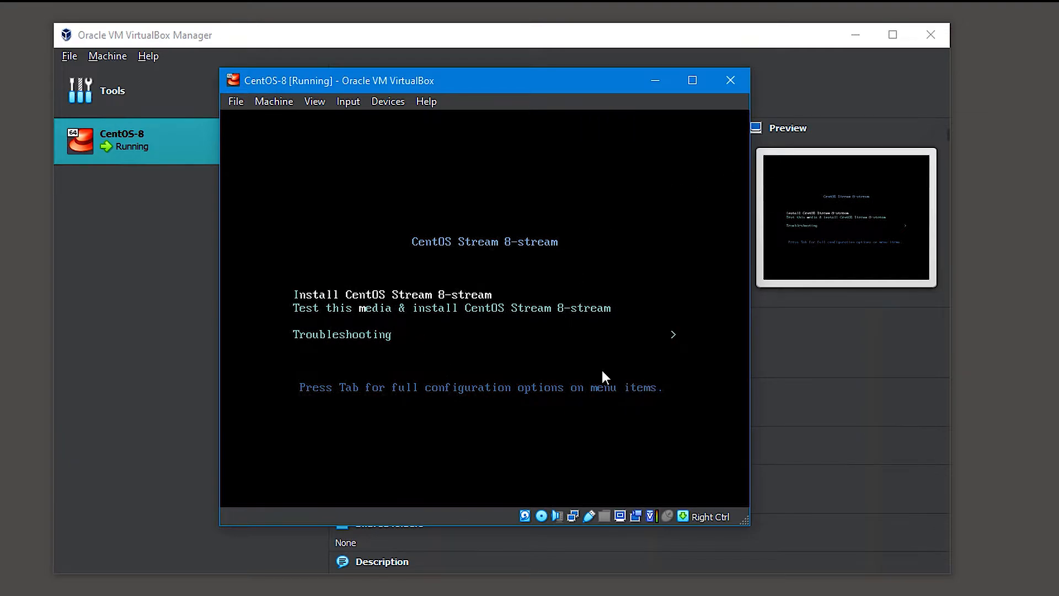
key("Down")
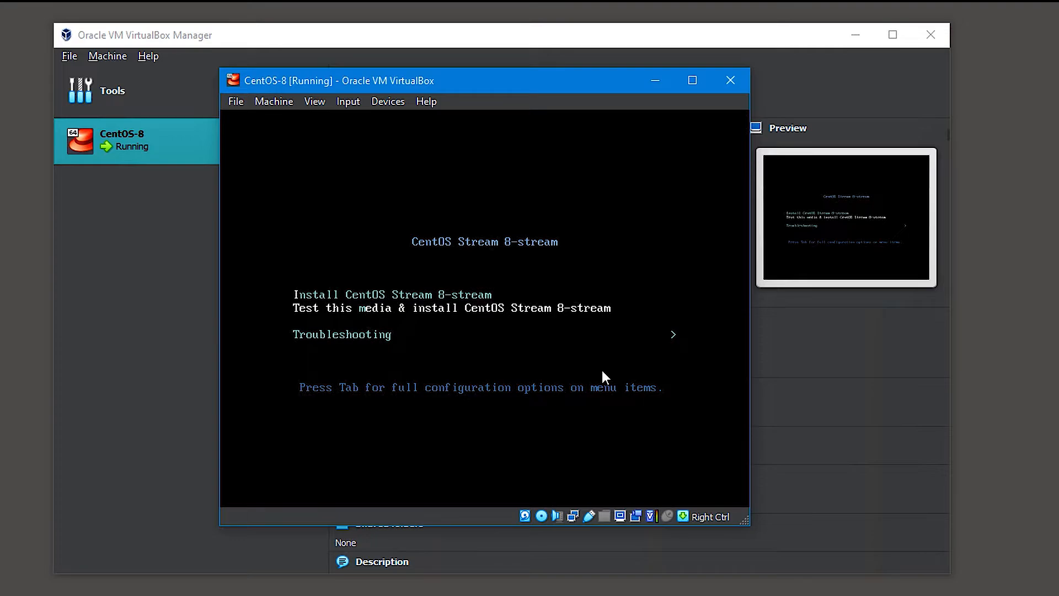
key("Up")
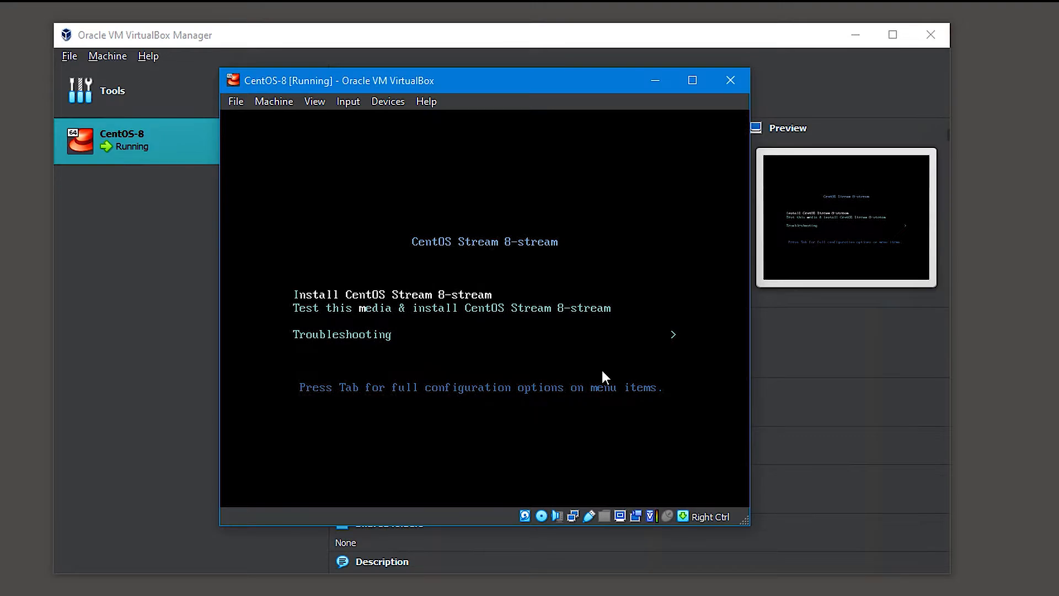
key("Return")
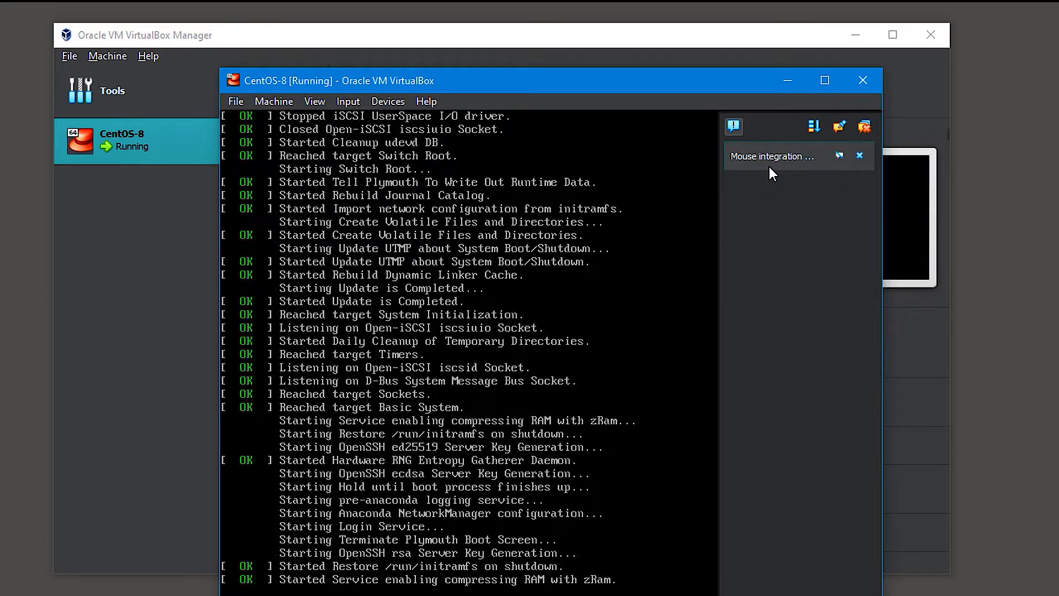
- Dismiss the mouse integration notification and continue the CentOS installer with English (United States) as the language
left_click(860, 157)
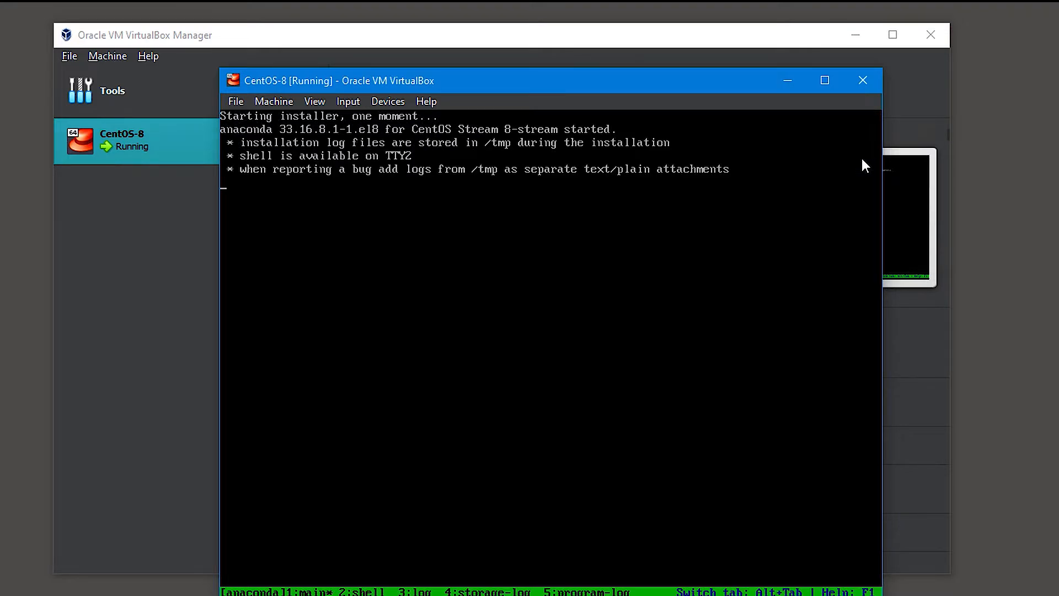
left_click_drag(703, 84, 670, 39)
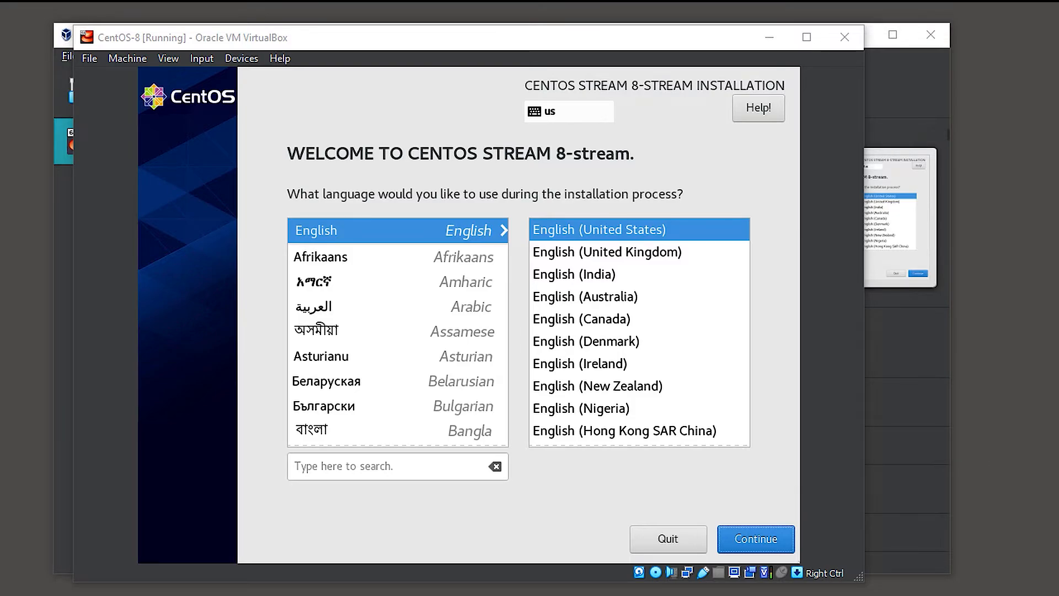
key("Return")
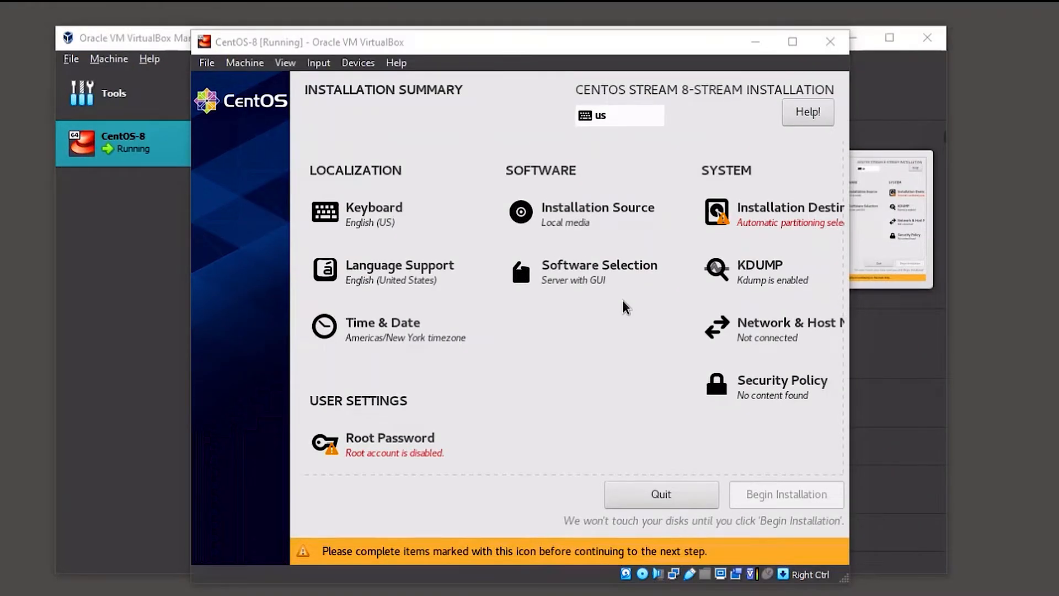
- Confirm the 20 GiB ATA VBOX HARDDISK with automatic storage configuration as the installation destination
left_click(754, 220)
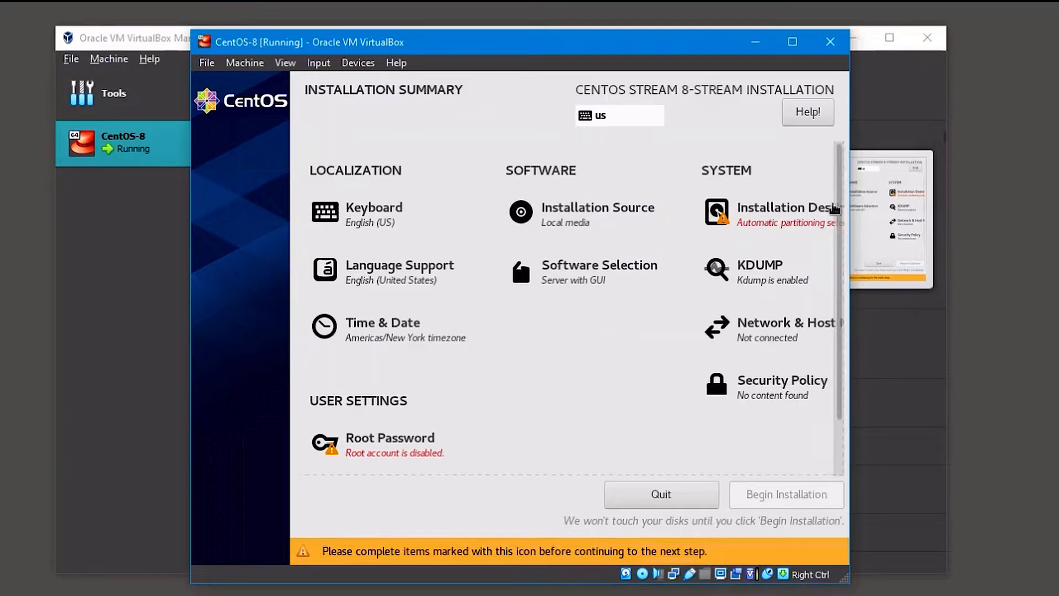
left_click(764, 213)
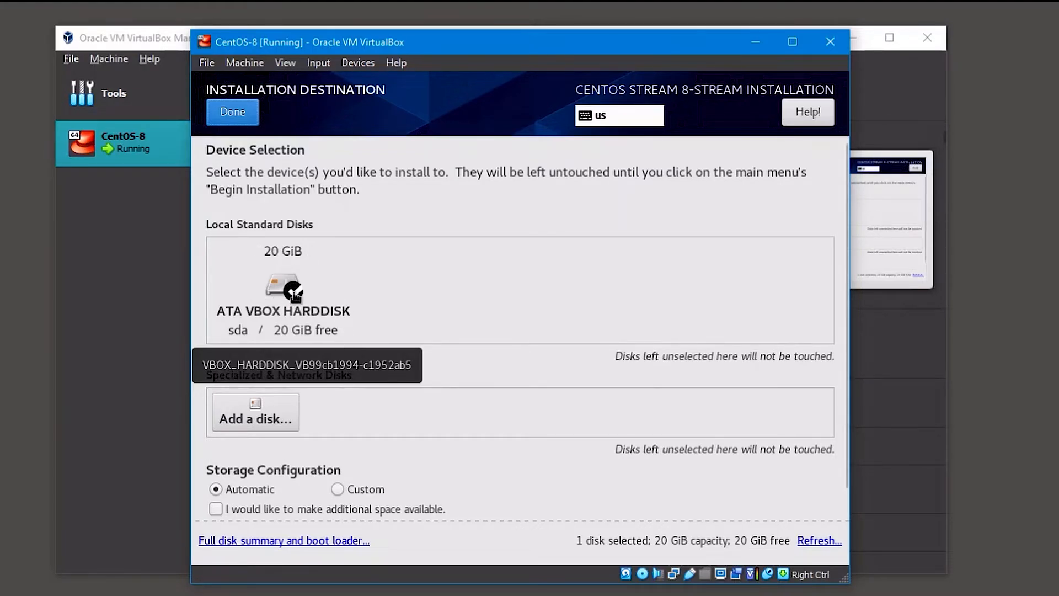
left_click(233, 112)
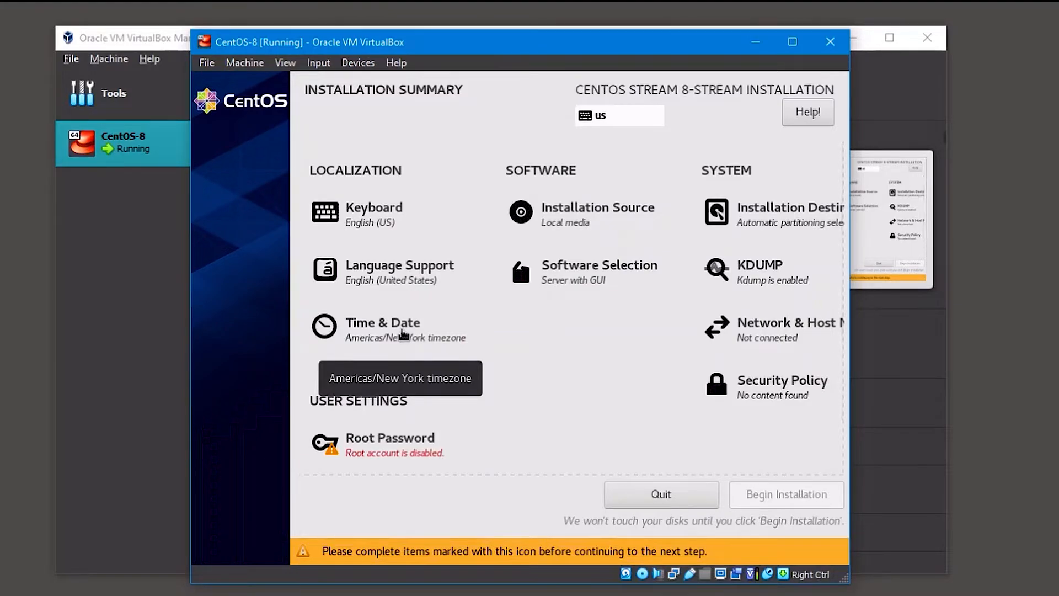
- Review the base environments and additional software groups in Software Selection, keeping Server with GUI
left_click(586, 271)
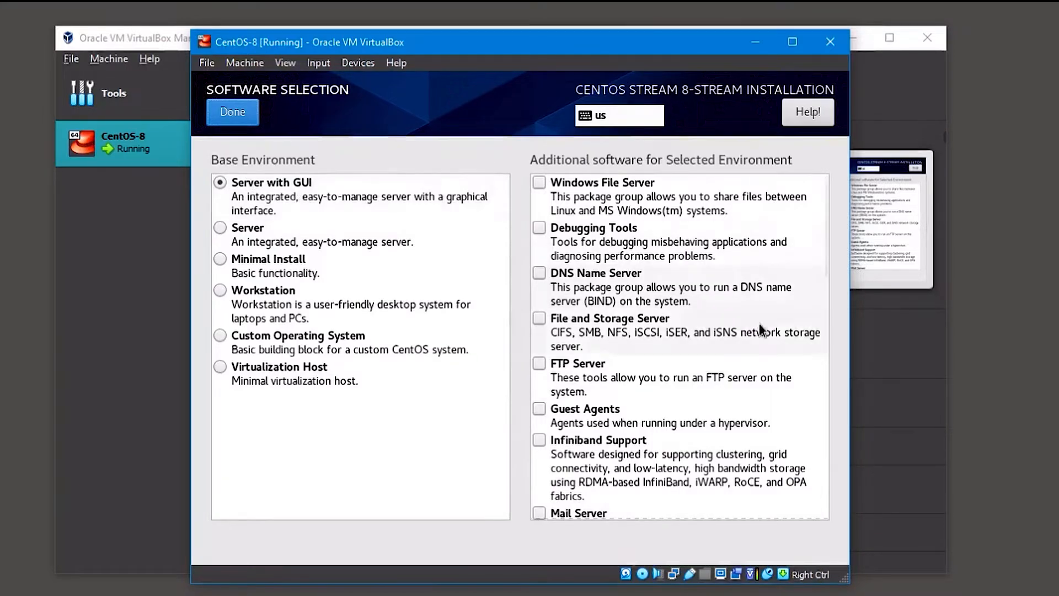
scroll(571, 312, "down", 10)
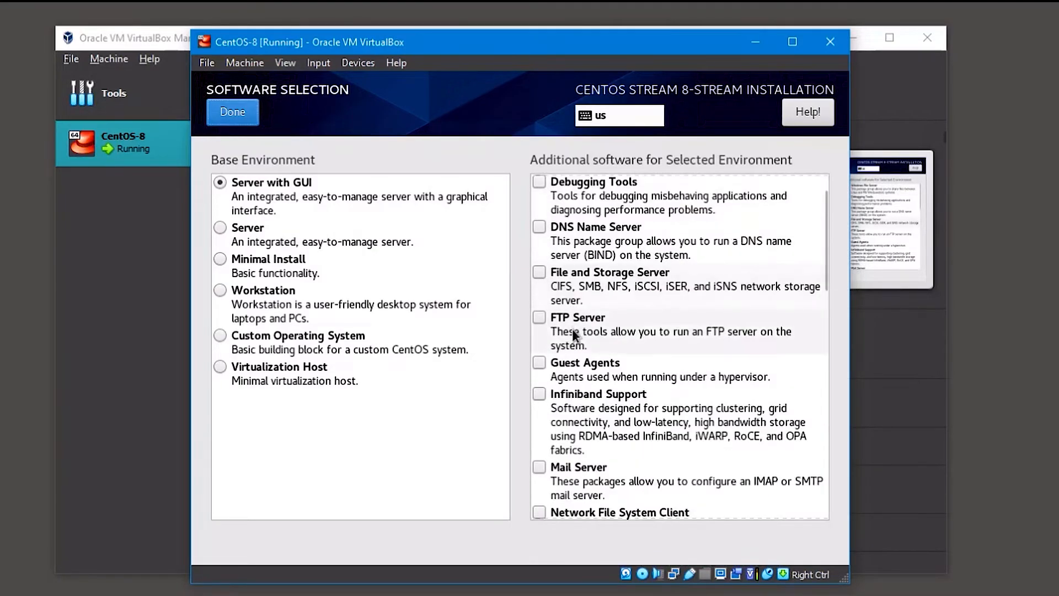
scroll(577, 341, "down", 5)
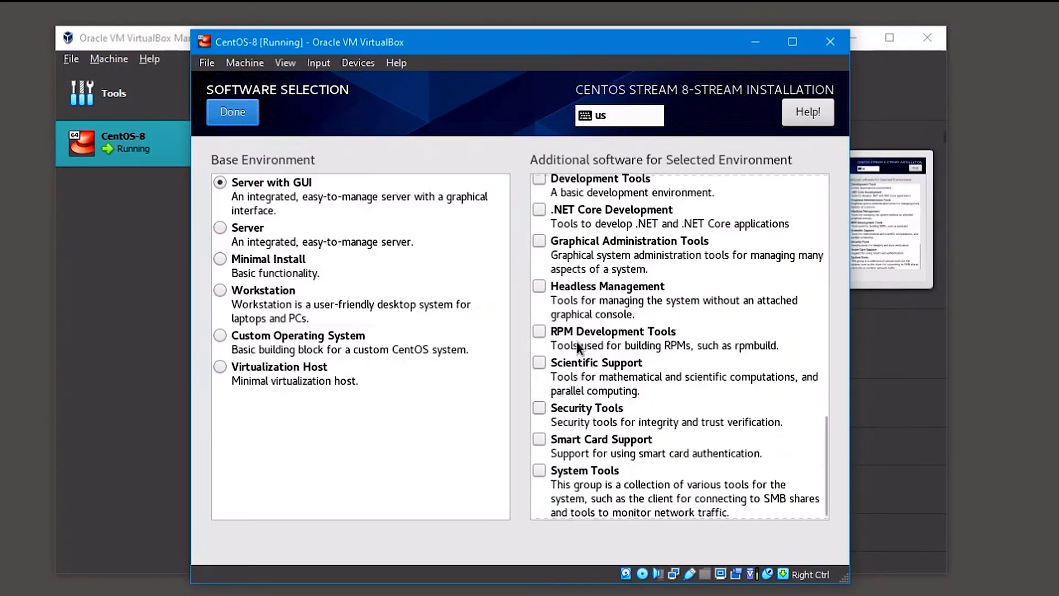
scroll(578, 341, "up", 10)
scroll(577, 341, "up", 3)
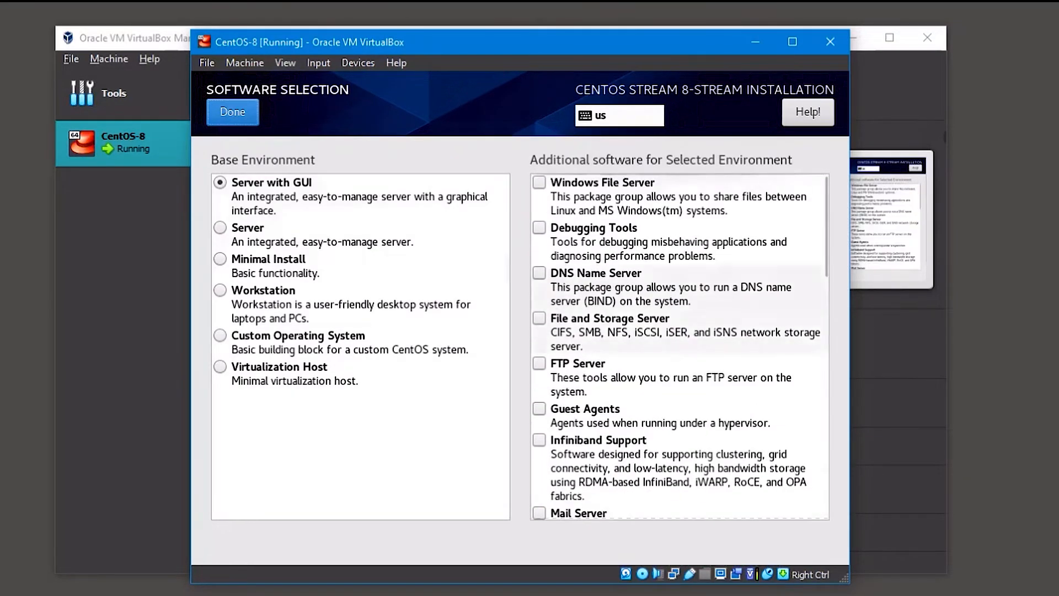
left_click(232, 123)
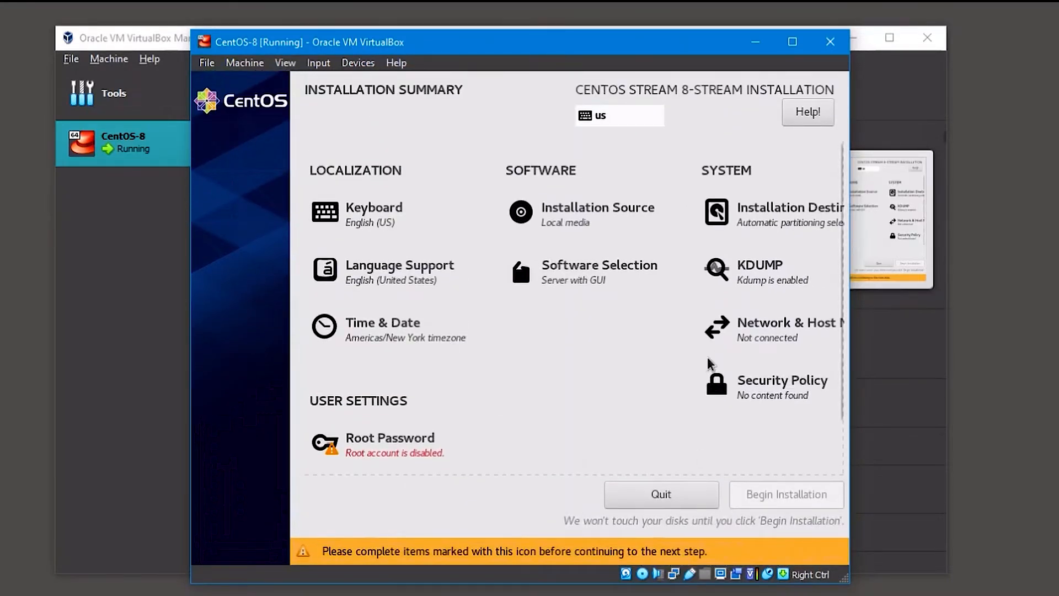
- Turn on the Ethernet (enp0s3) connection in the Network & Host Name settings and return to the installation summary
left_click(754, 336)
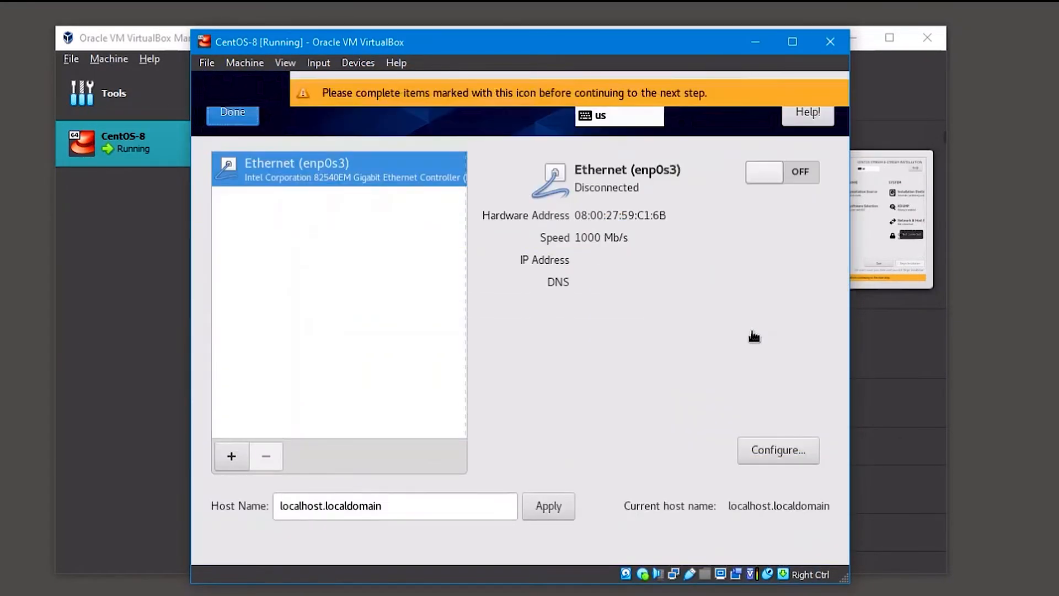
left_click(792, 174)
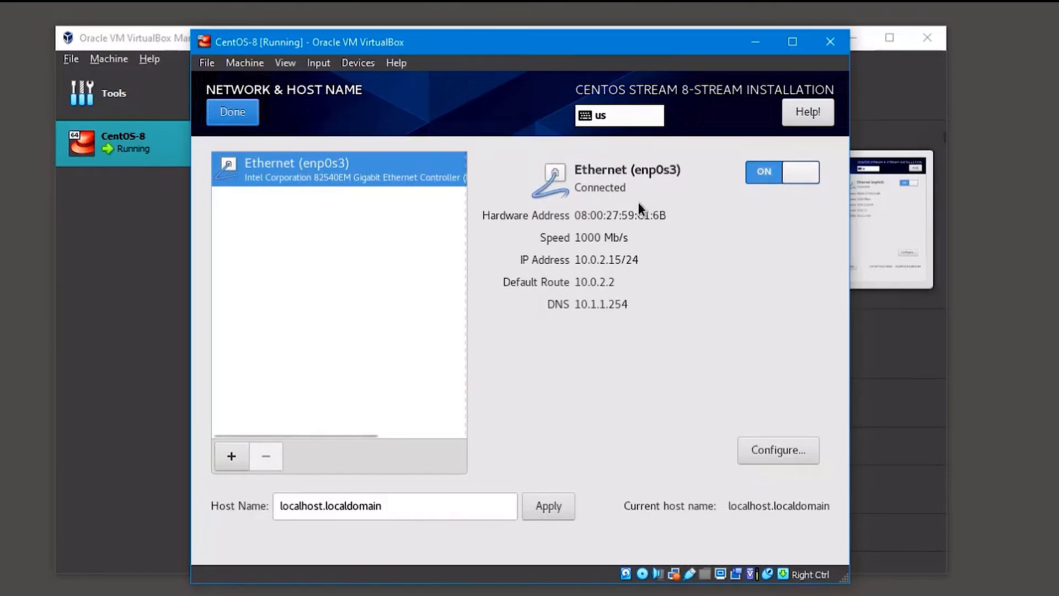
left_click(232, 112)
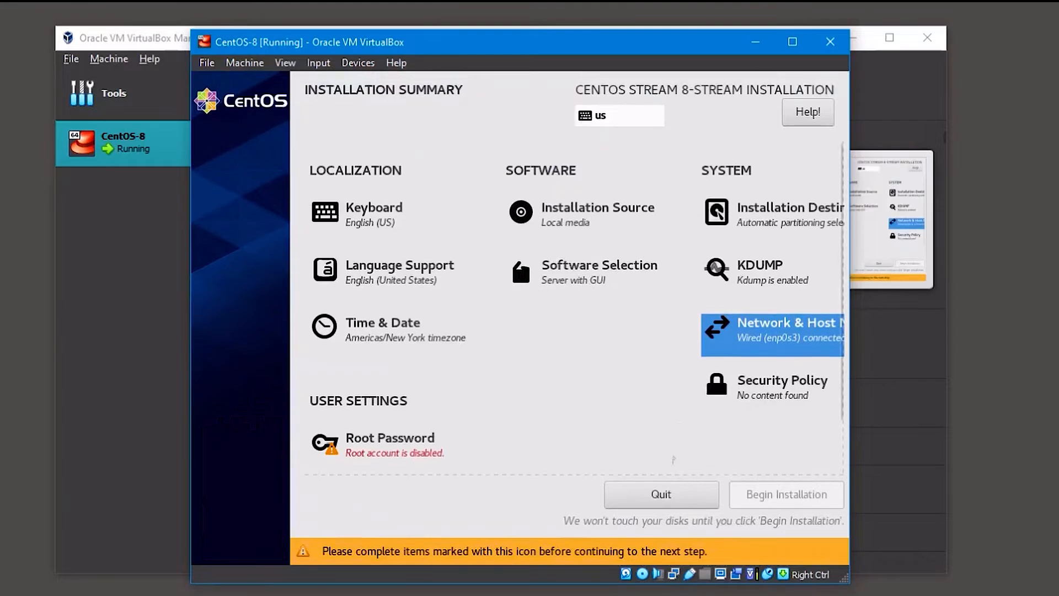
- Set and confirm the root account password, accepting the weak password to return to the installation summary
left_click(372, 439)
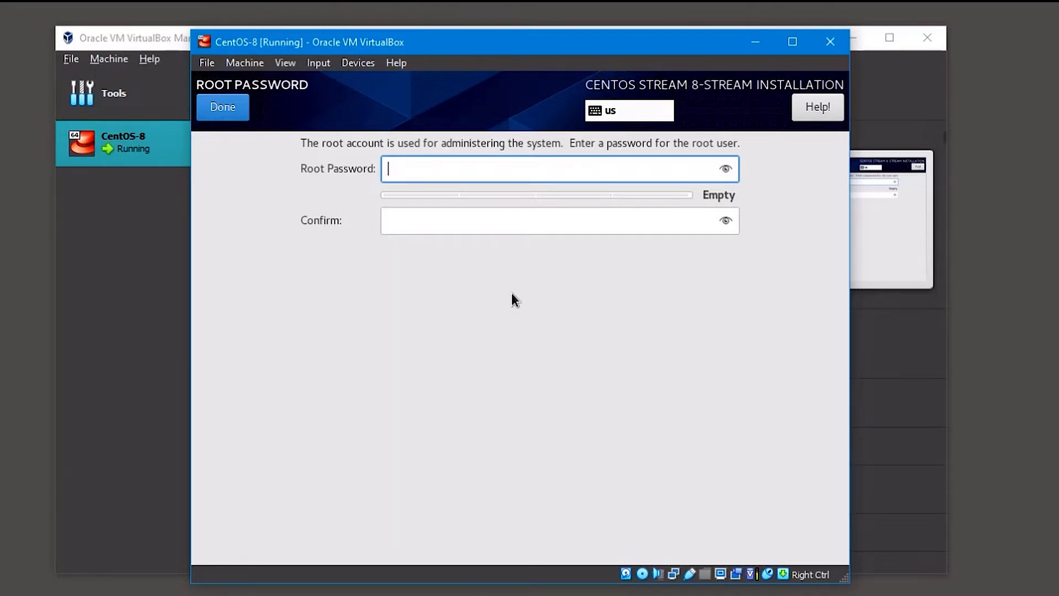
type("••••••••")
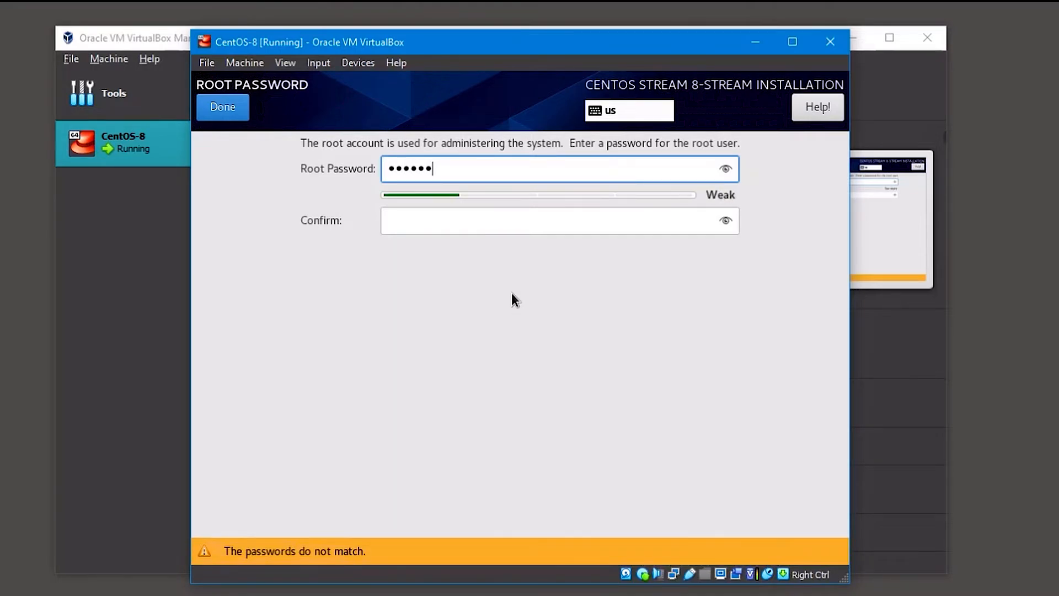
key("Tab")
type("•••••••")
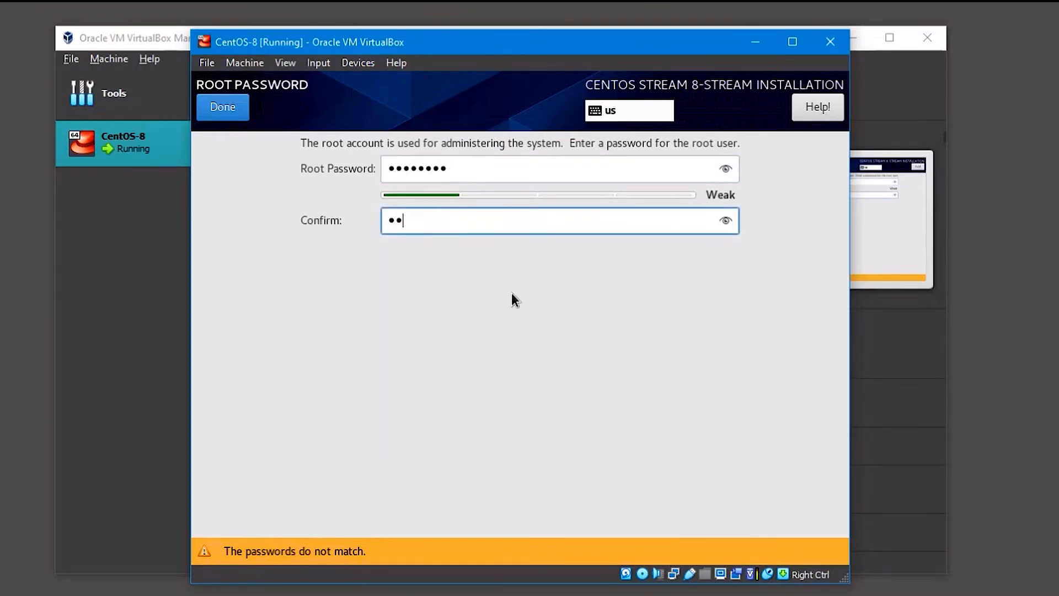
type("•")
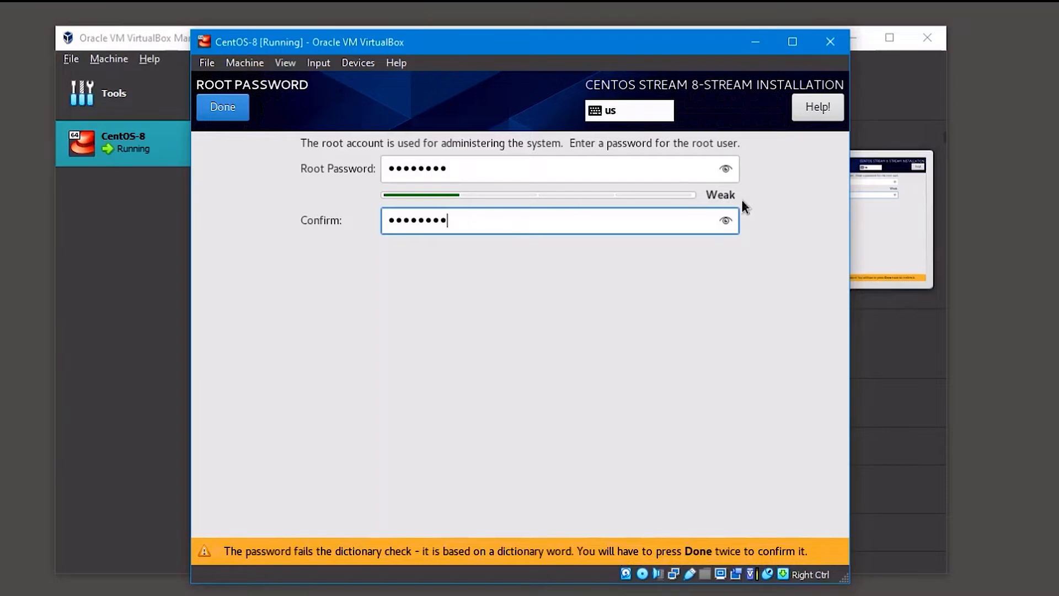
left_click(242, 117)
left_click(240, 115)
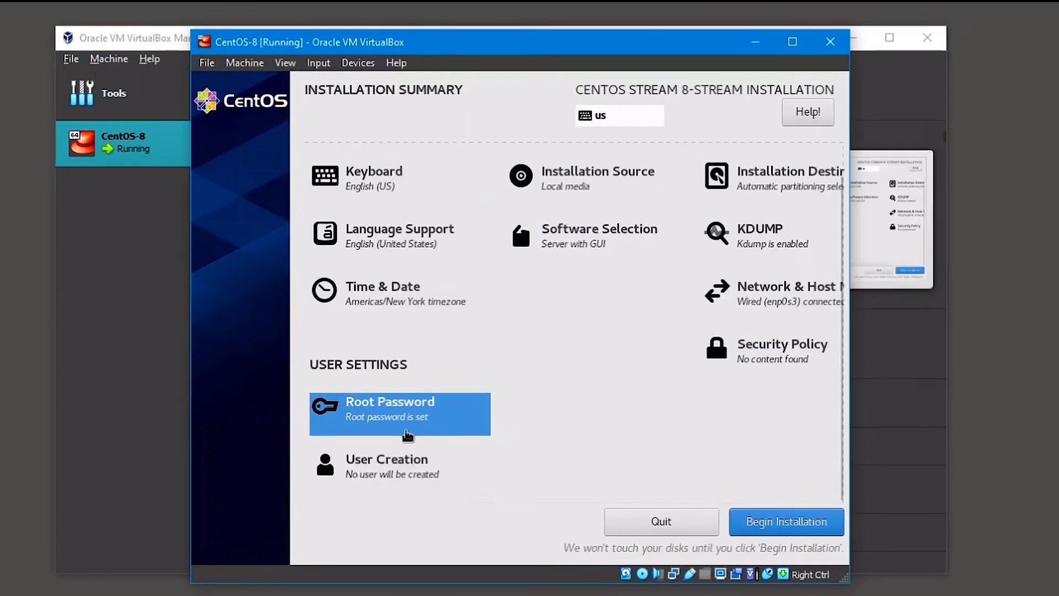
- Start creating a user account with the user's full name and make this user administrator
left_click(381, 467)
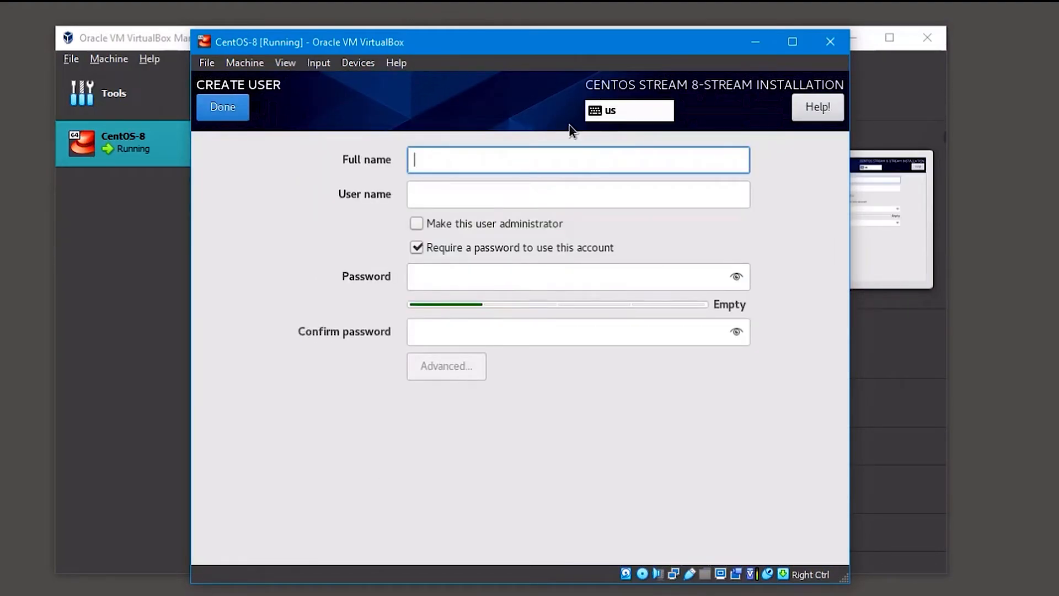
type("AM")
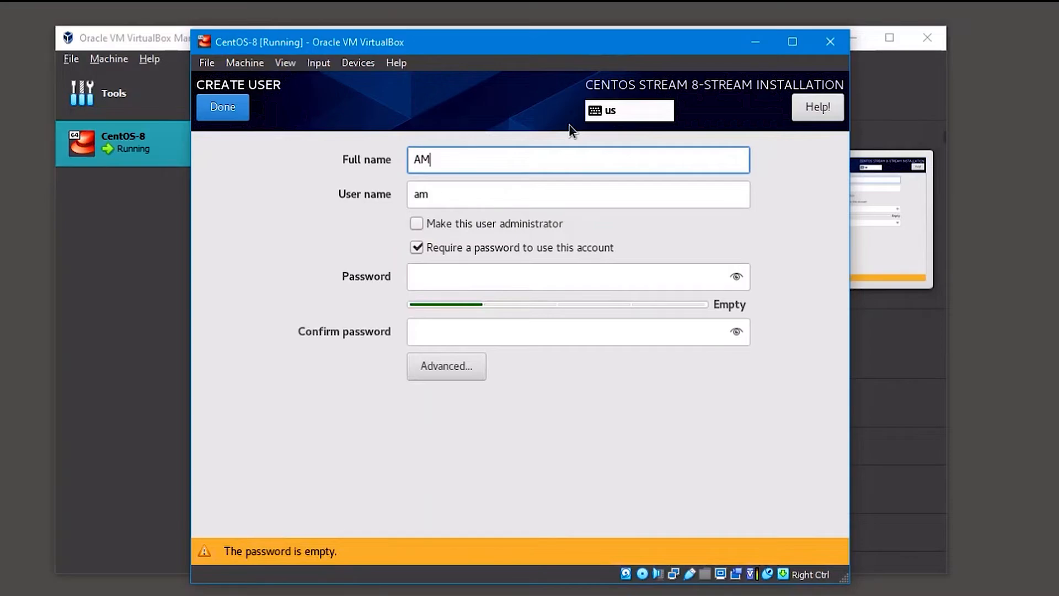
key("Tab")
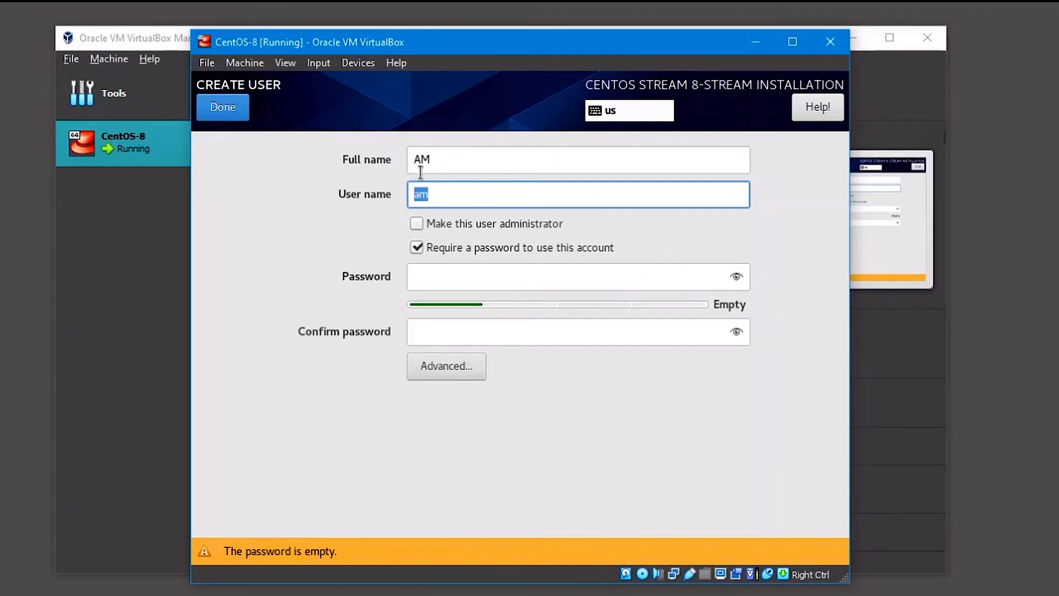
left_click(419, 224)
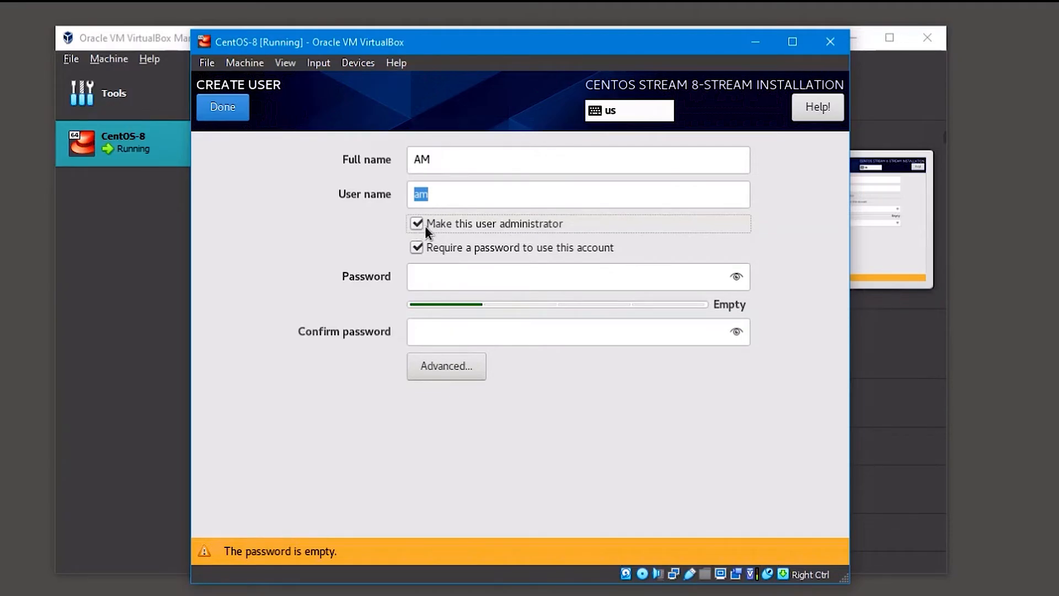
- Enter and confirm the new user's account password, accepting the weak password to save the user
left_click(451, 276)
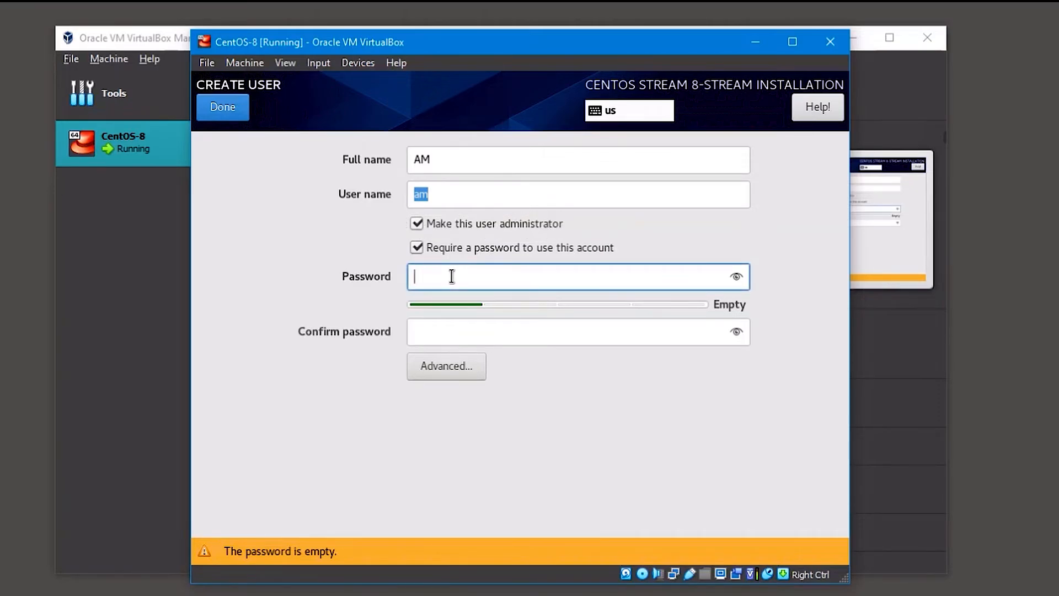
type("•••••")
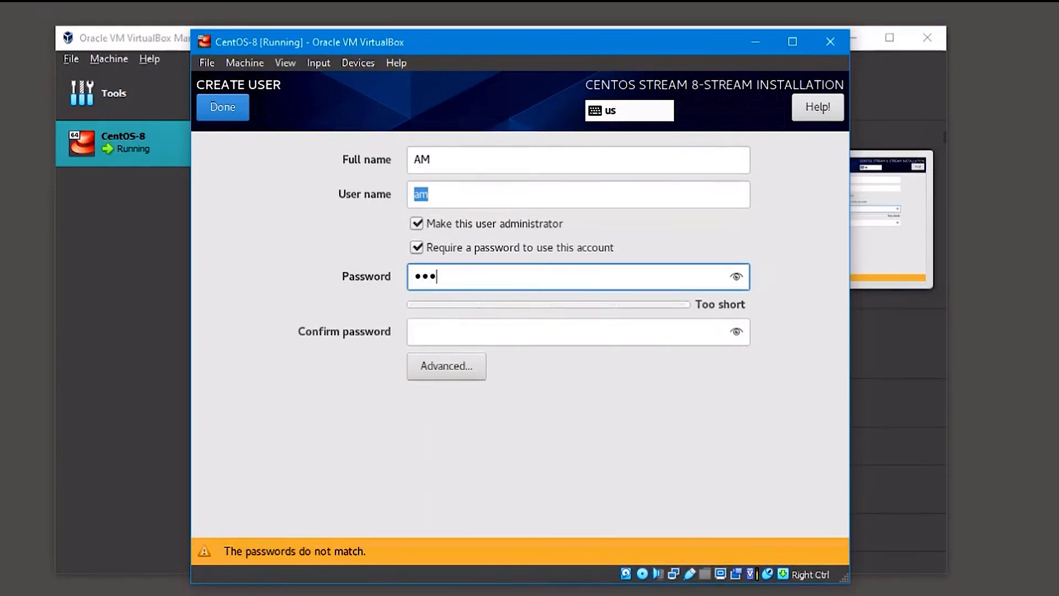
type("••")
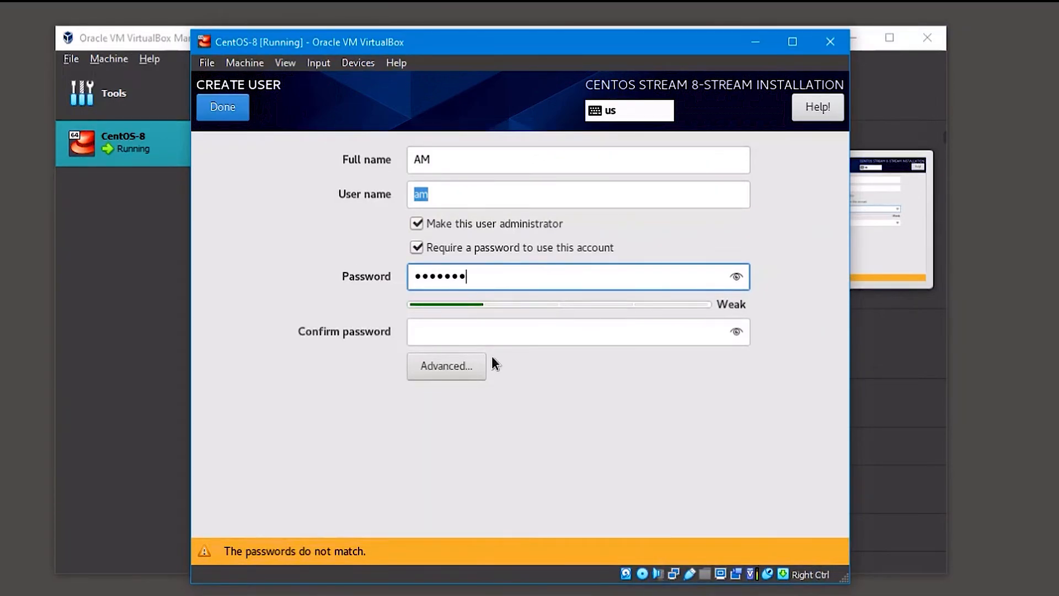
left_click(488, 333)
type("••")
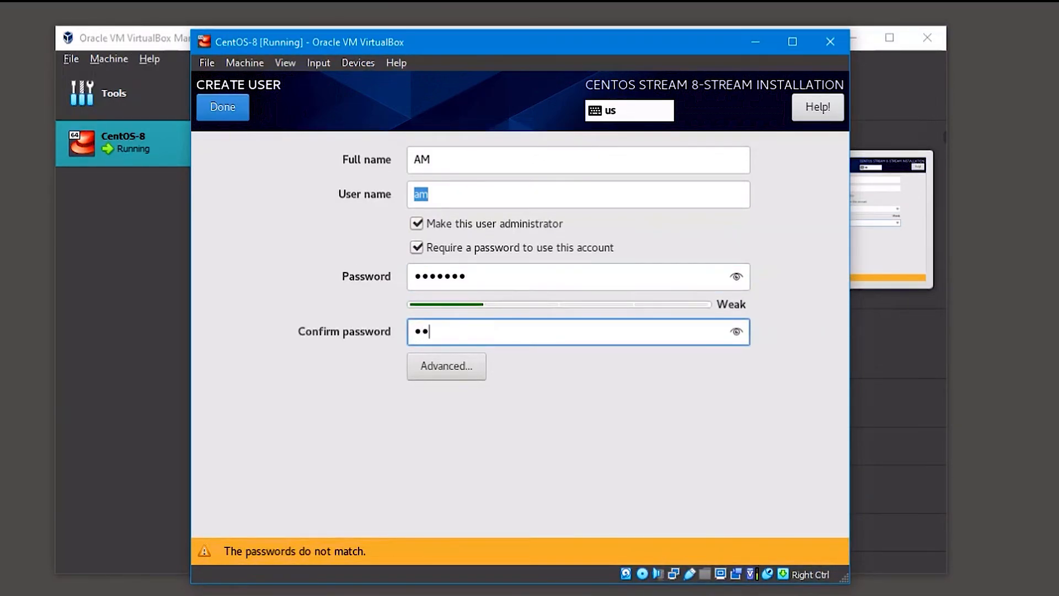
type("•••••")
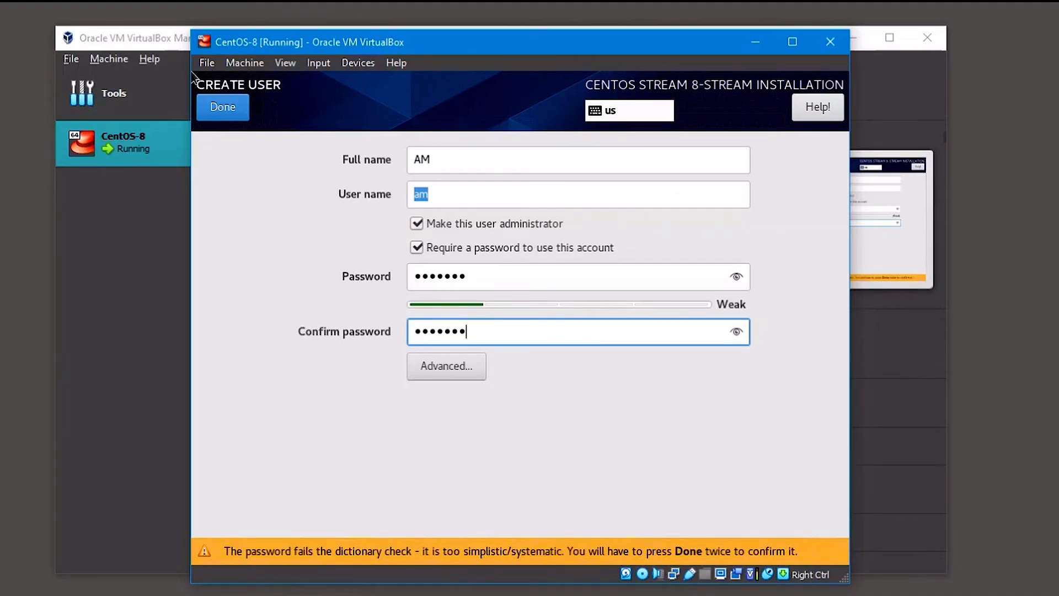
left_click(223, 107)
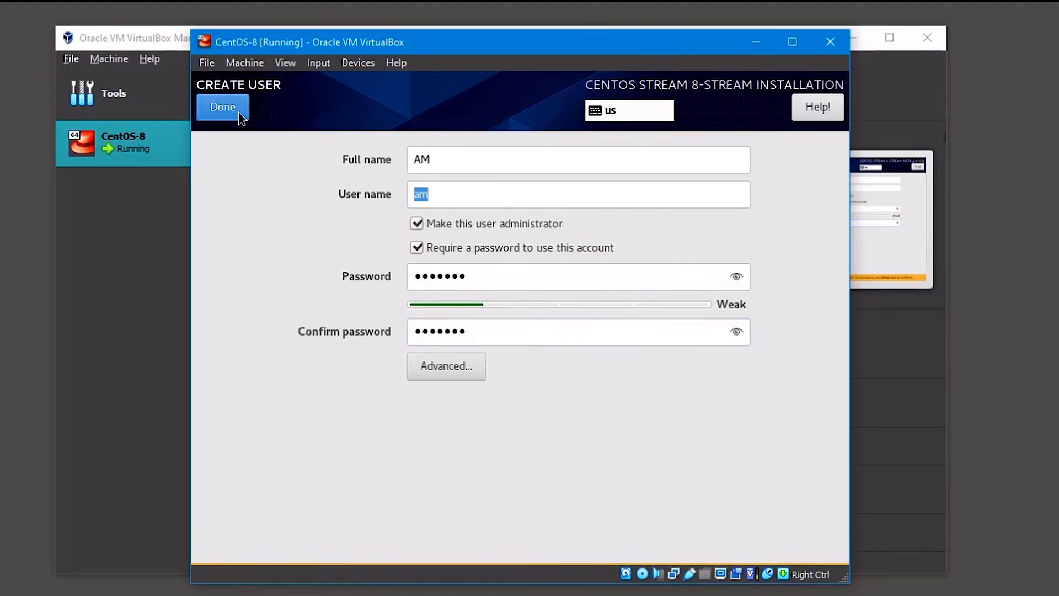
left_click(223, 107)
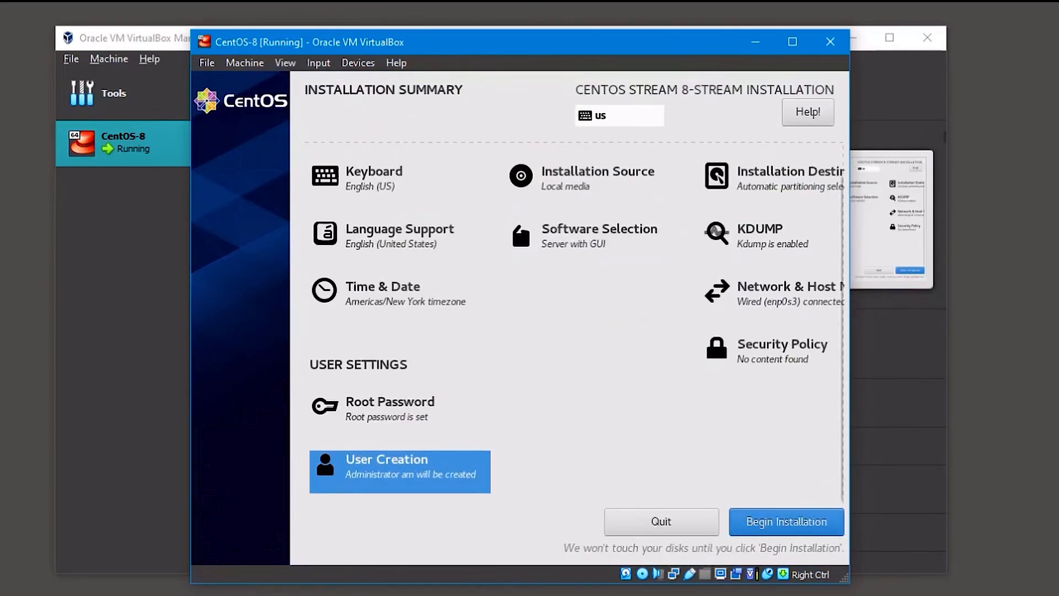
- Begin the CentOS Stream 8 installation and reboot the system once it completes
scroll(496, 286, "up", 2)
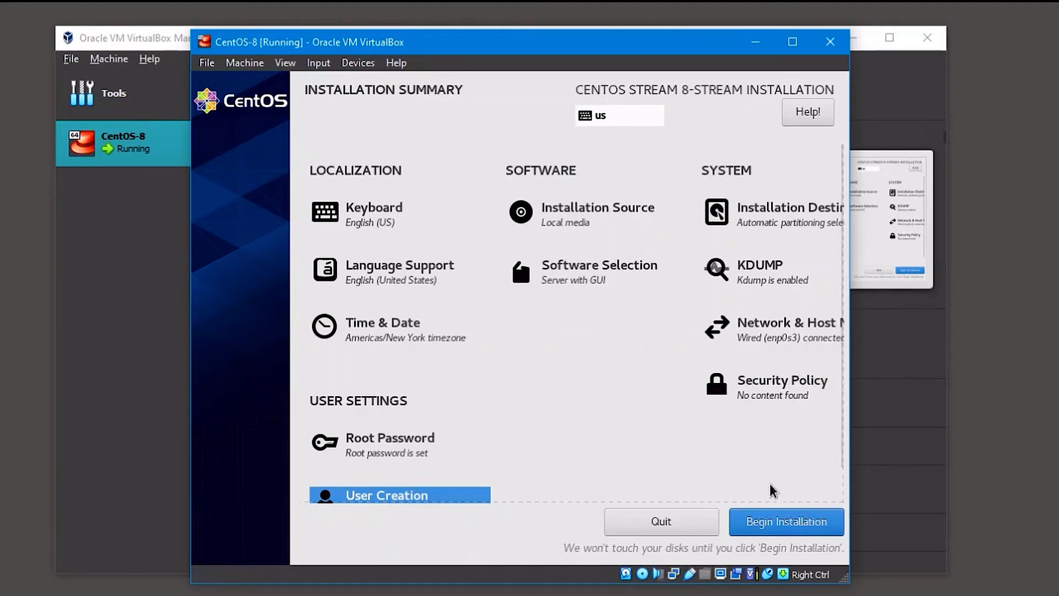
left_click(780, 524)
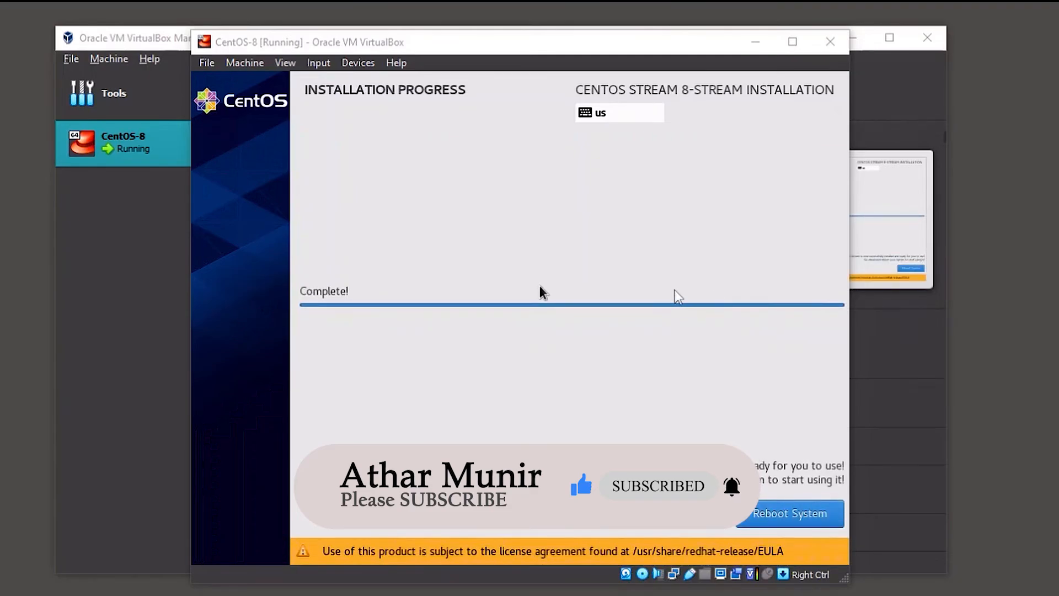
left_click(551, 314)
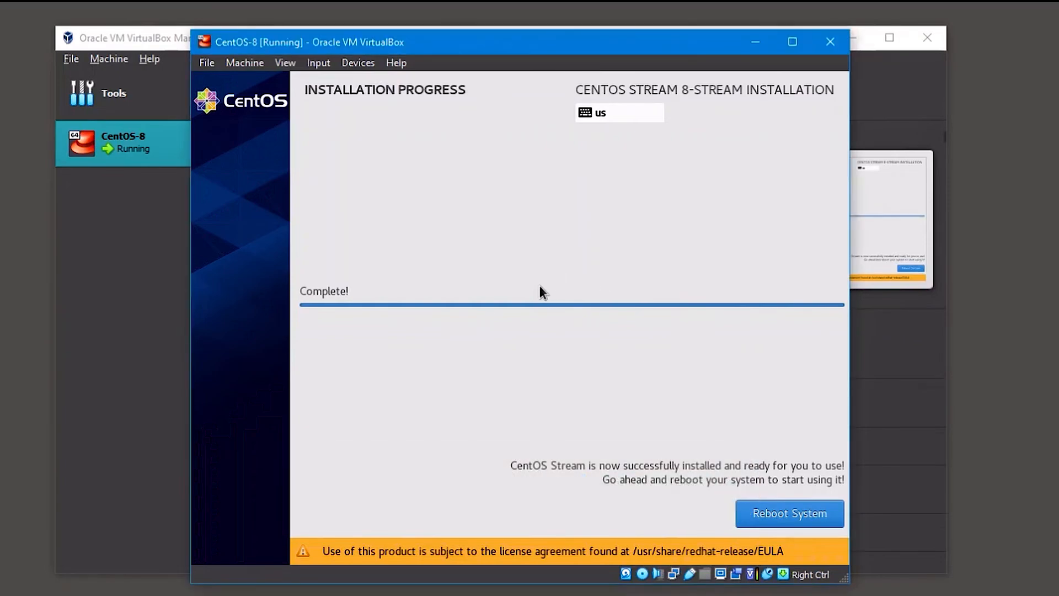
left_click(788, 517)
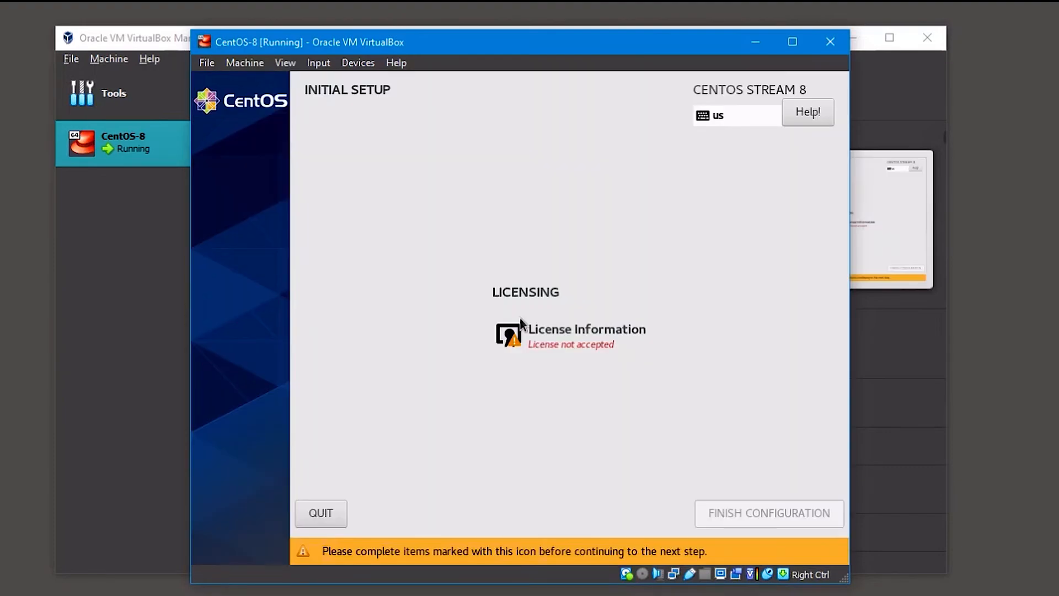
- Accept the CentOS 8 Linux license agreement and finish the initial setup configuration
left_click(556, 333)
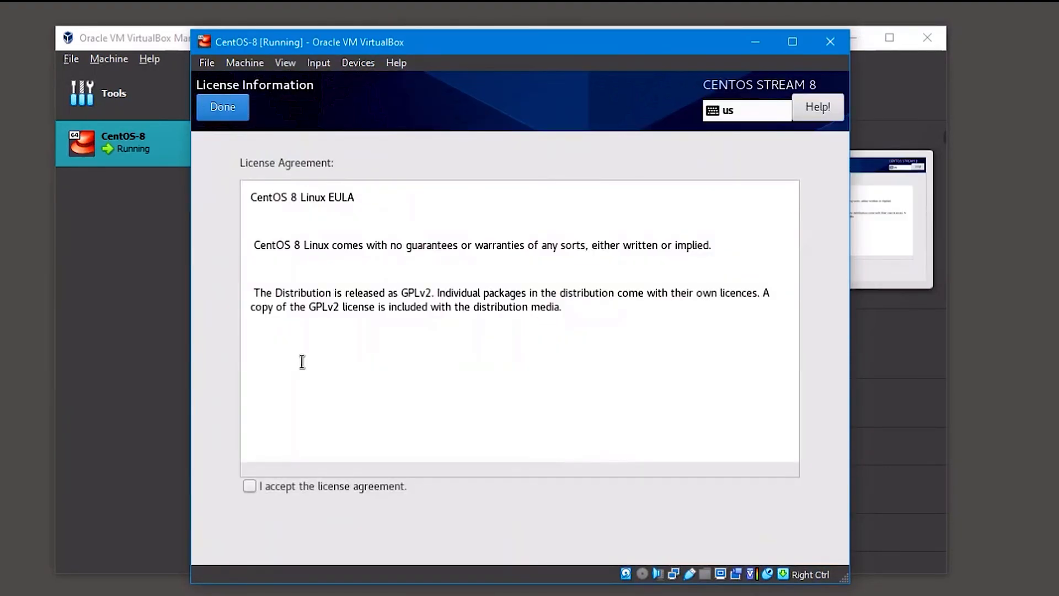
left_click(252, 489)
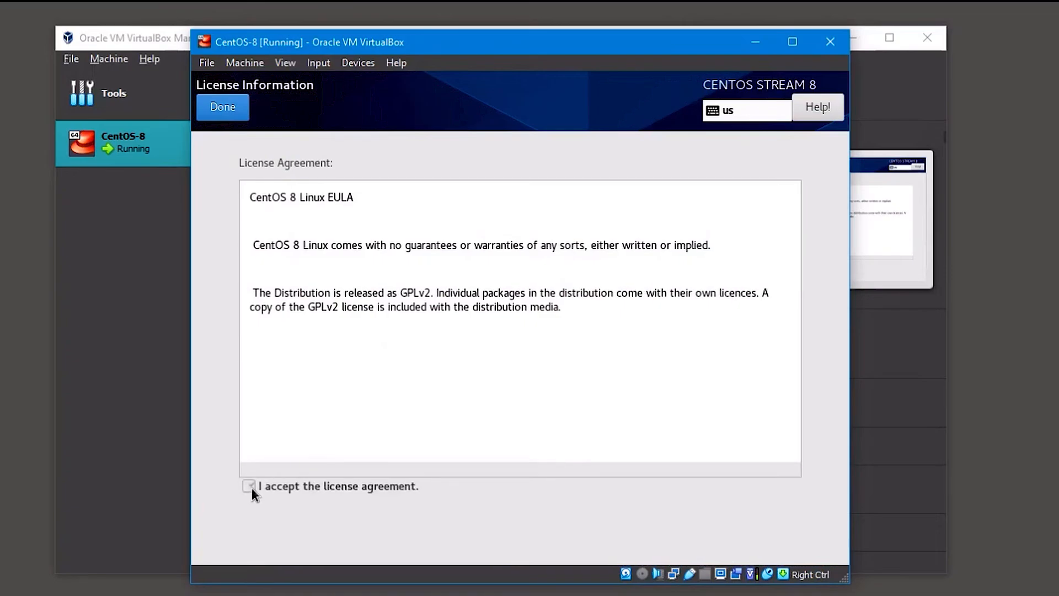
left_click(223, 111)
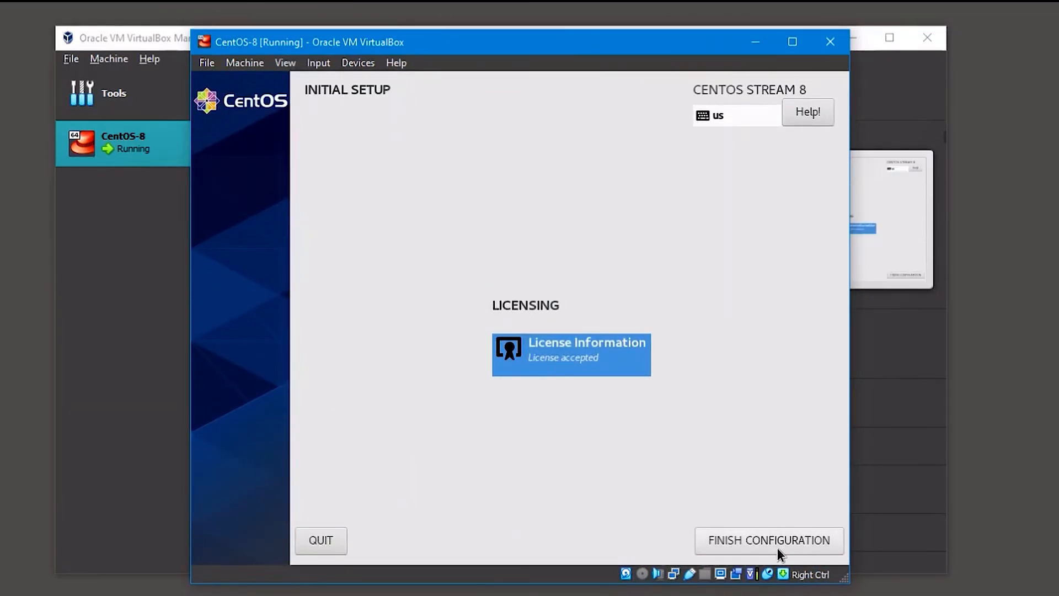
left_click(761, 542)
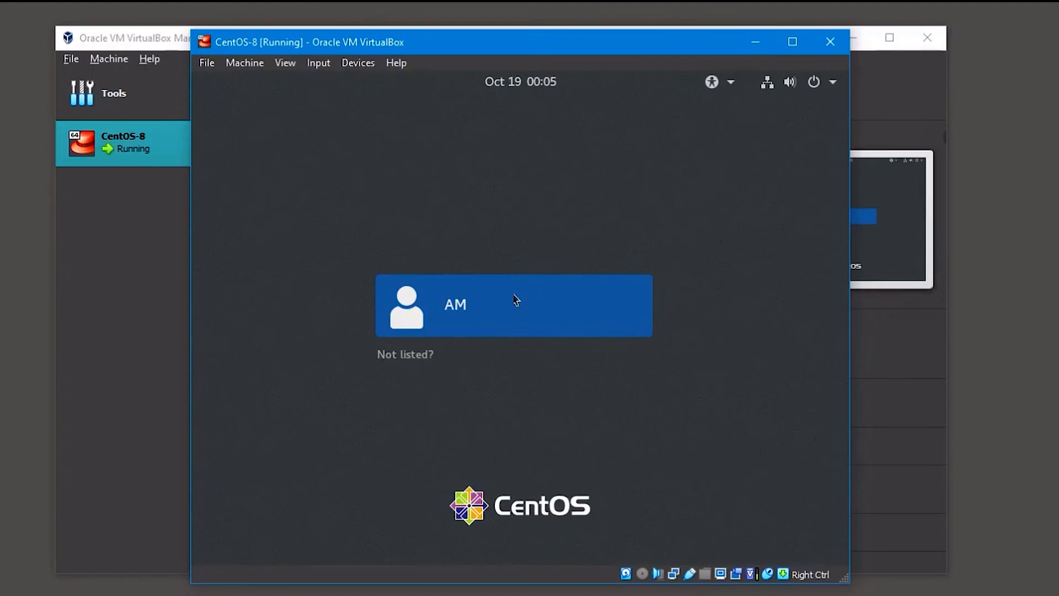
- Sign in to the newly created user account with the account password
left_click(468, 309)
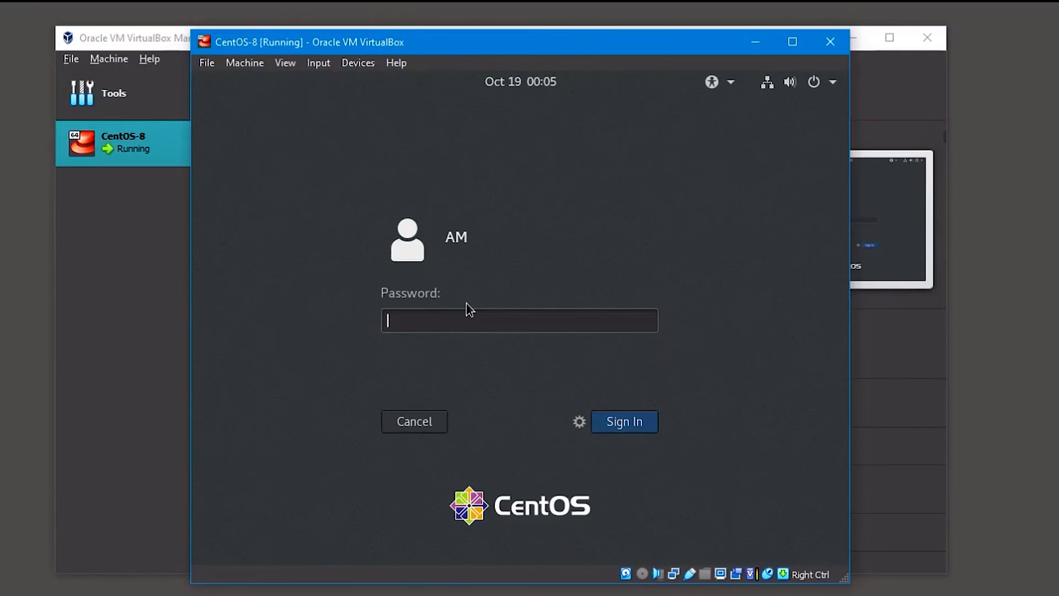
type("*******")
key("Return")
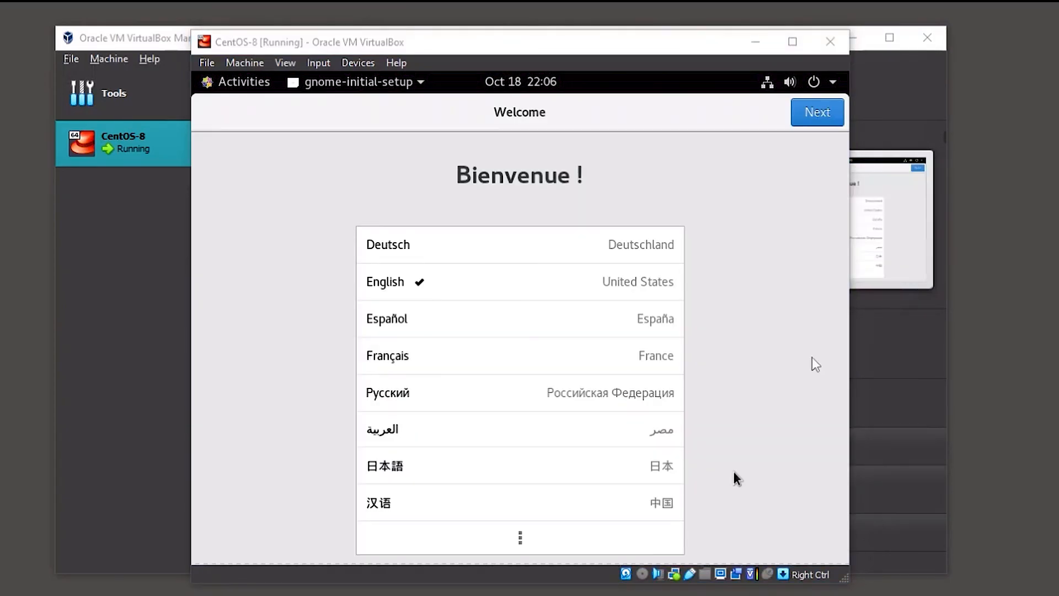
- Keep English and the English (US) keyboard layout in the GNOME initial setup, and turn off Location Services
left_click(814, 359)
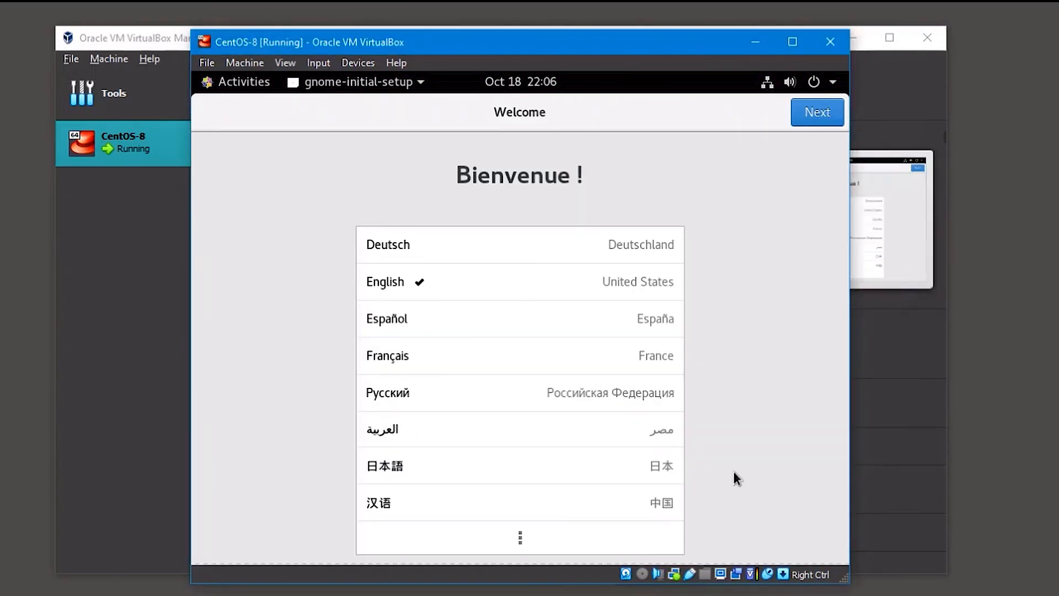
left_click(817, 116)
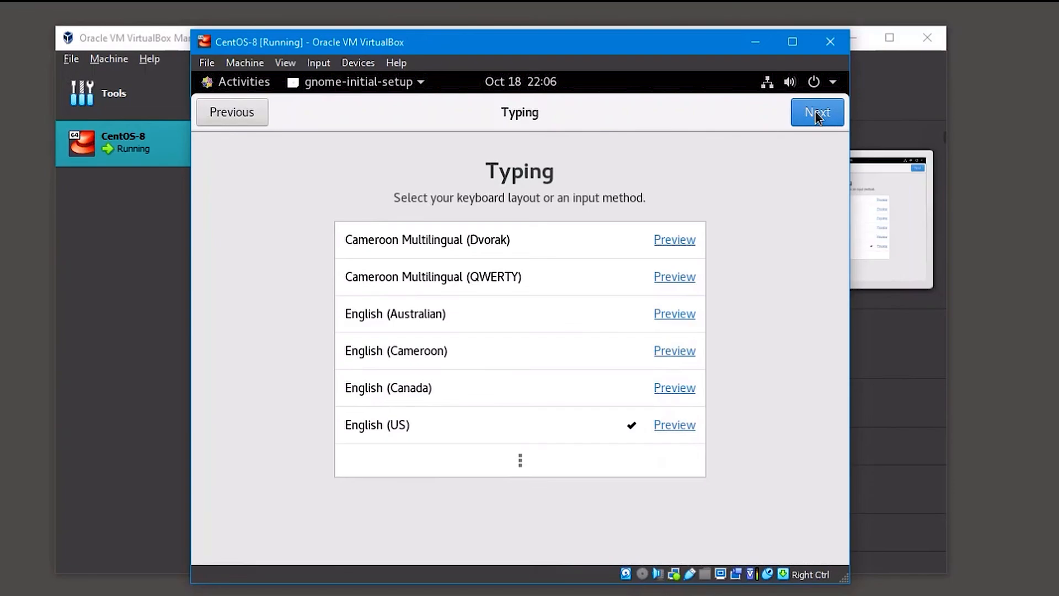
left_click(817, 114)
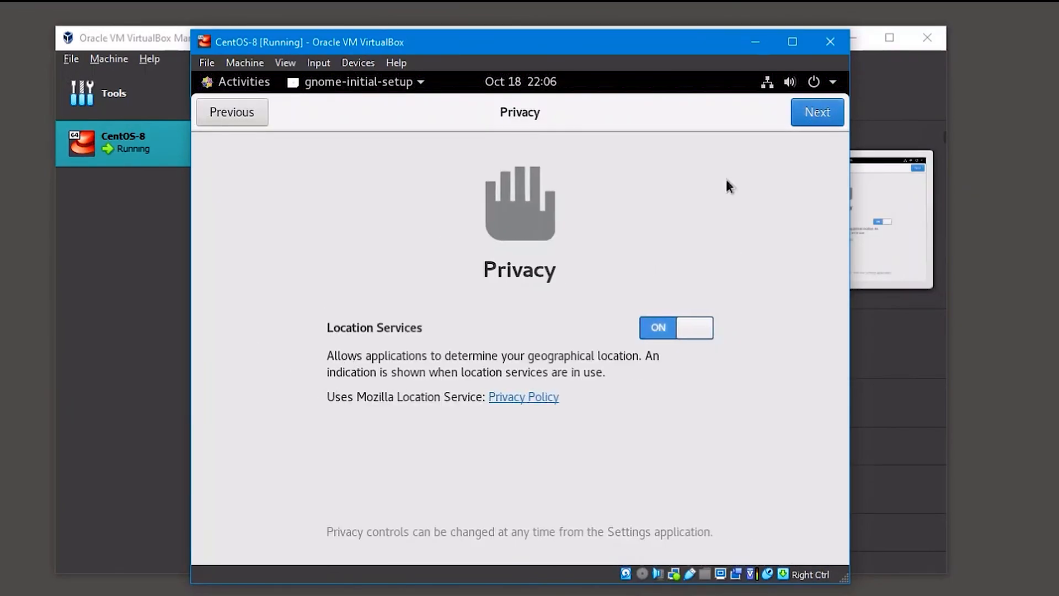
left_click(657, 331)
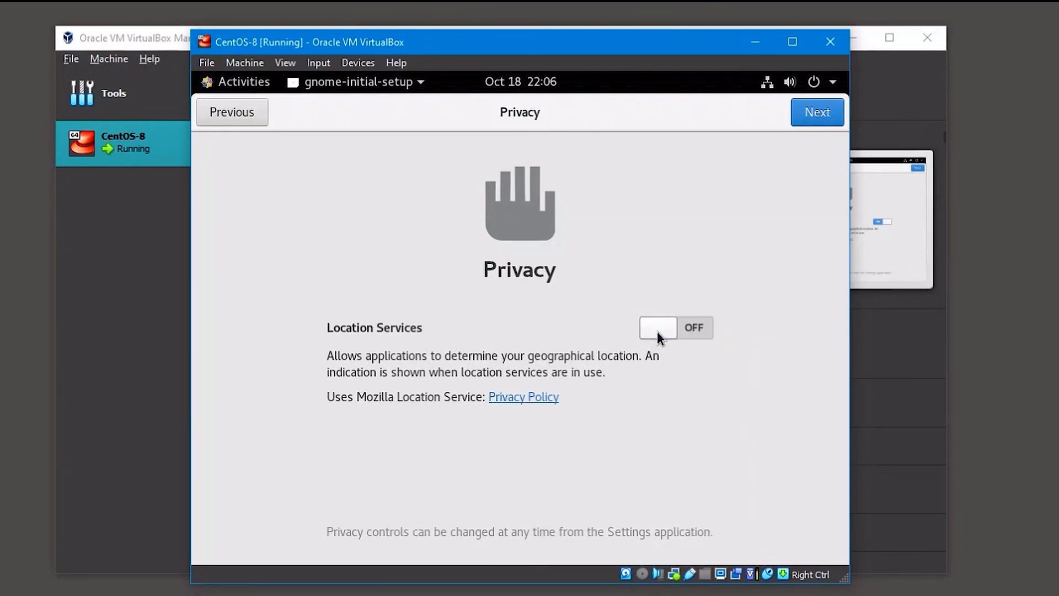
left_click(806, 117)
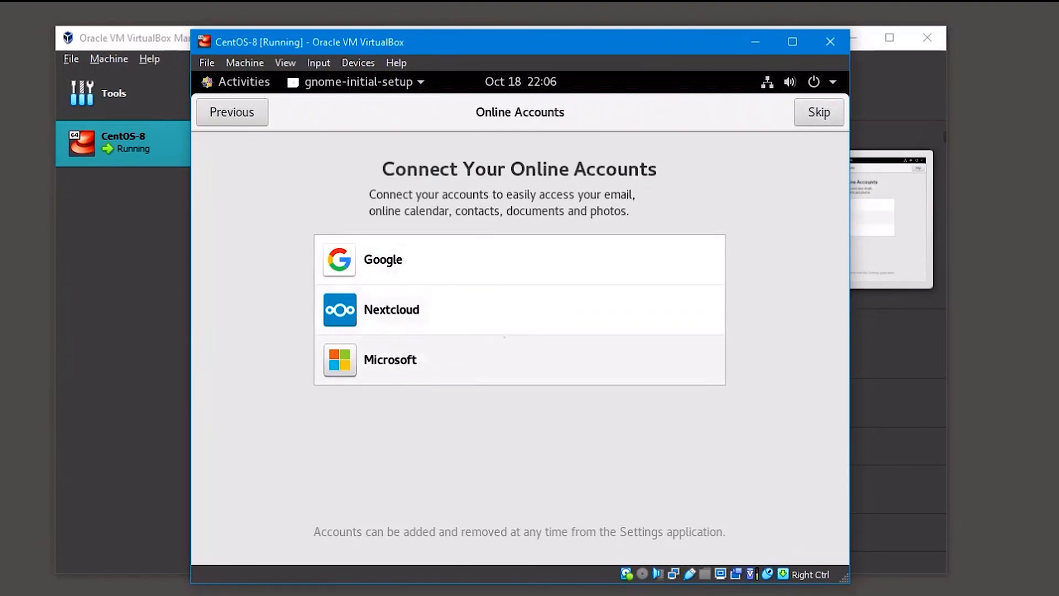
- Finish the GNOME initial setup without connecting online accounts and close the Getting Started help window
left_click(819, 112)
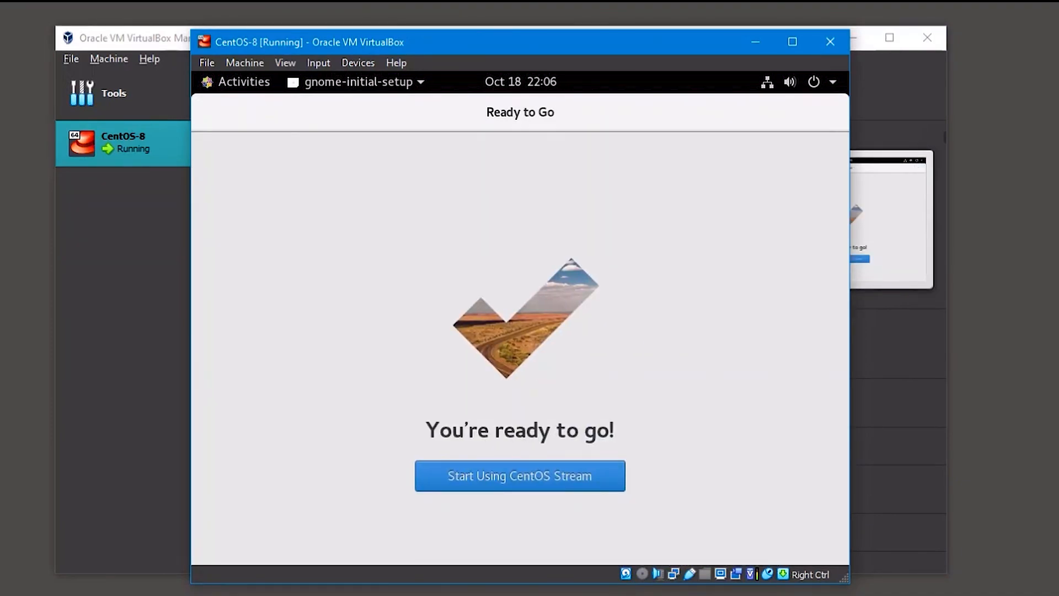
left_click(521, 485)
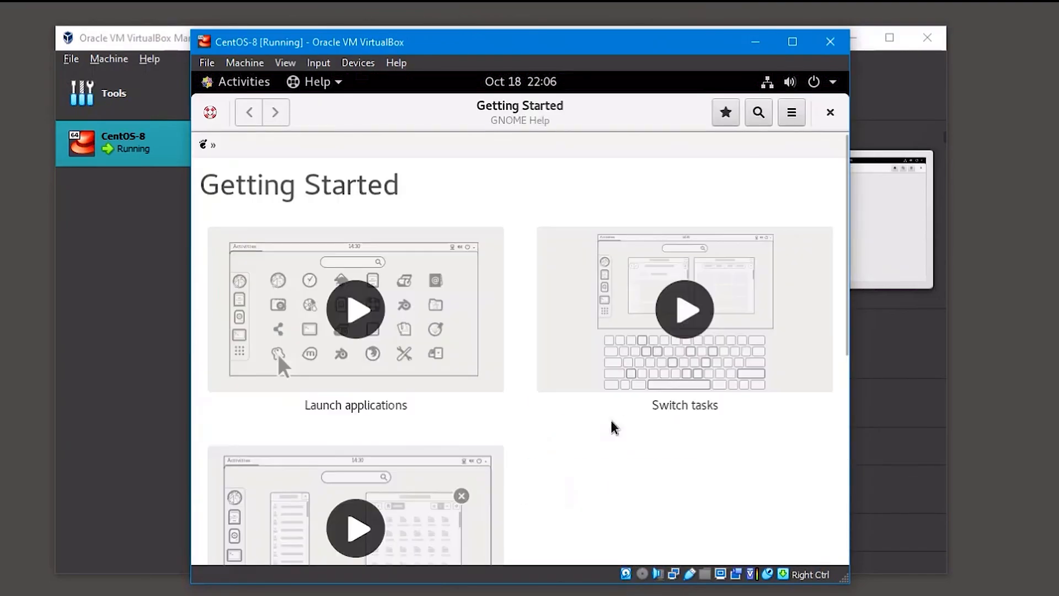
left_click(829, 113)
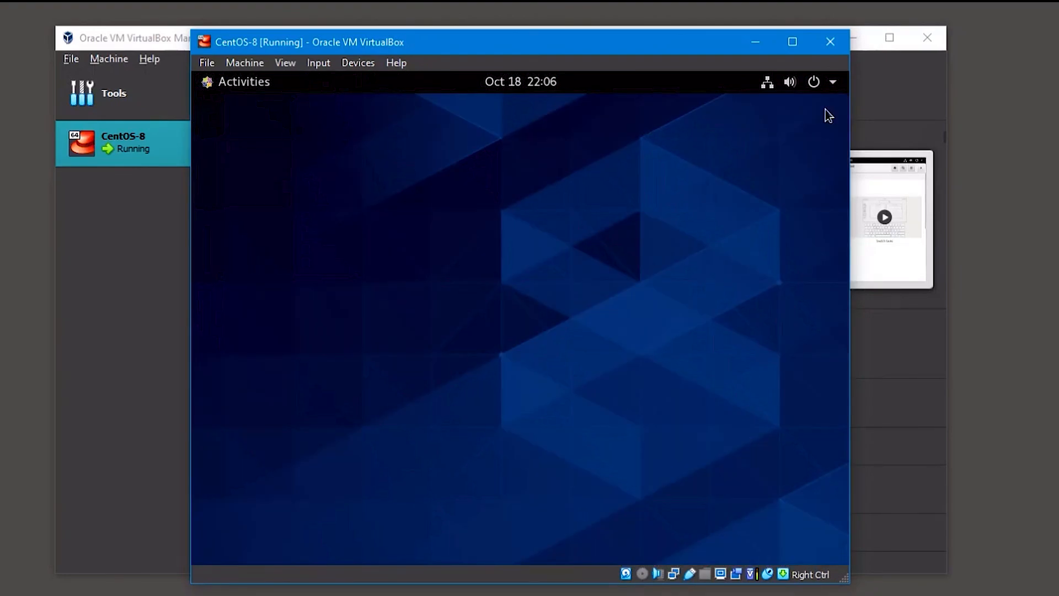